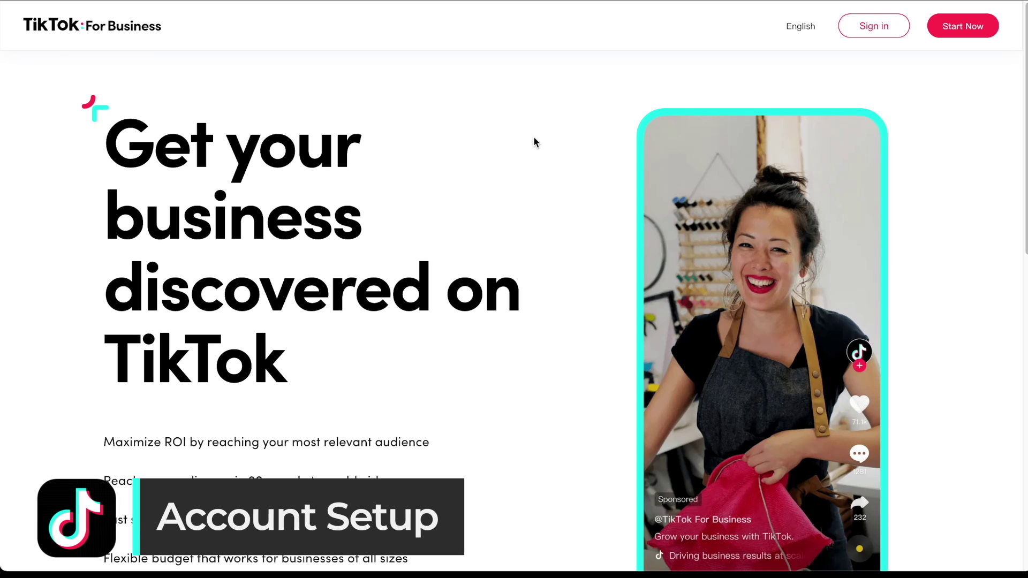
Switch the account registration form to email sign-up and select its email address field.
{"action": "scroll", "coordinate": [533, 140], "scroll_direction": "down", "scroll_amount": 5}
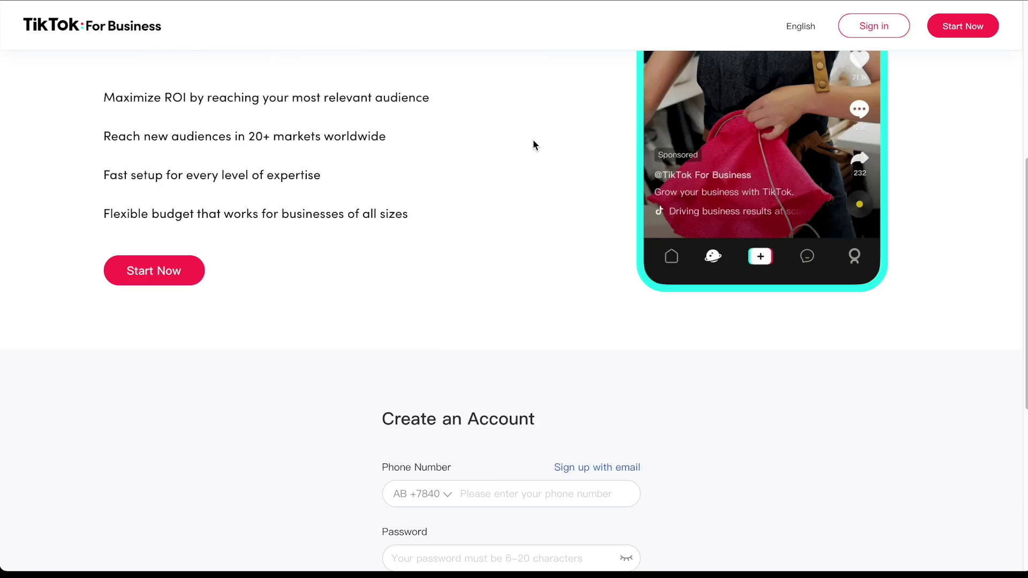
{"action": "scroll", "coordinate": [533, 141], "scroll_direction": "down", "scroll_amount": 5}
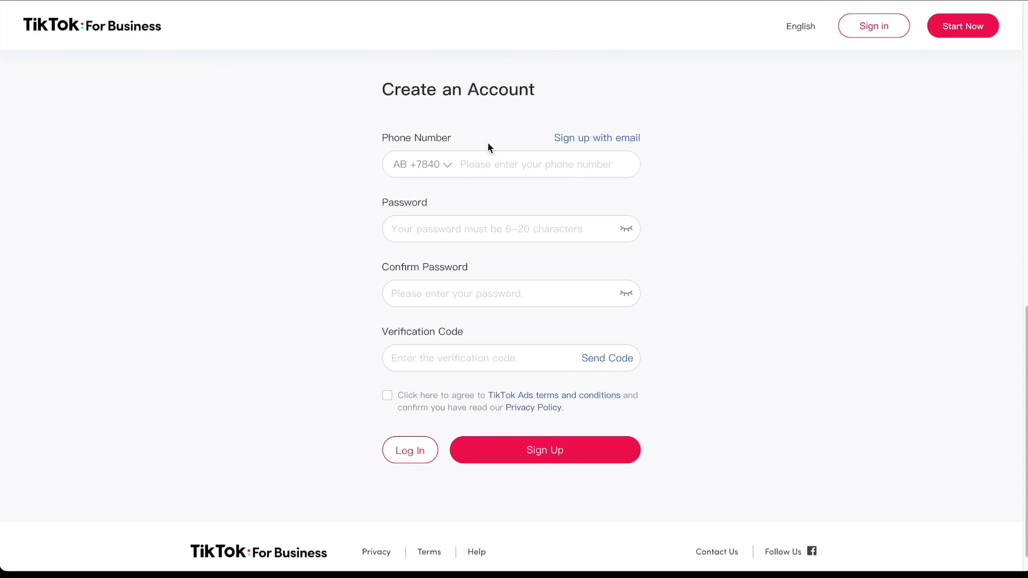
{"action": "left_click", "coordinate": [581, 141]}
{"action": "left_click", "coordinate": [542, 167]}
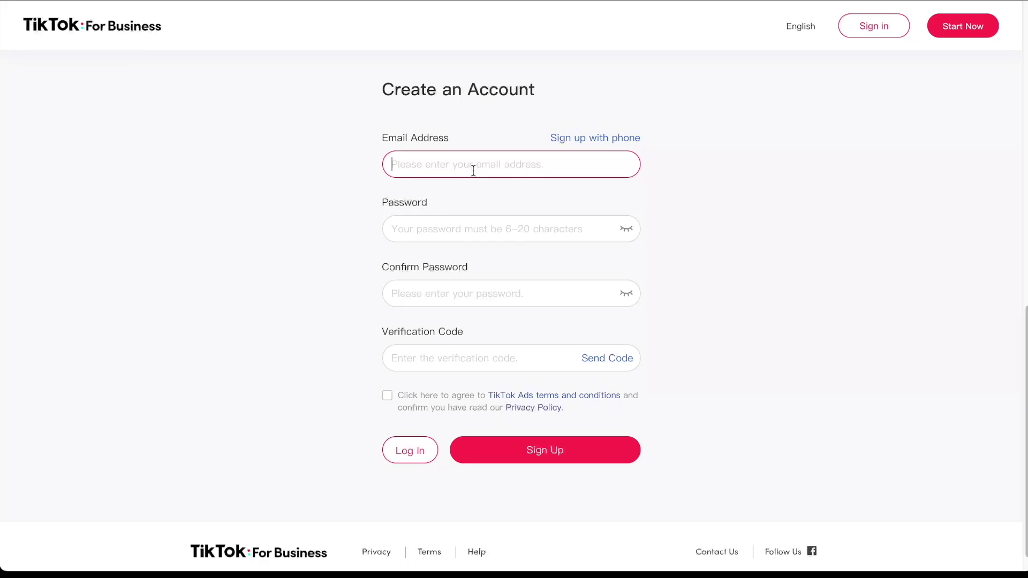
{"action": "left_click", "coordinate": [351, 235]}
{"action": "left_click", "coordinate": [415, 358]}
{"action": "left_click", "coordinate": [374, 377]}
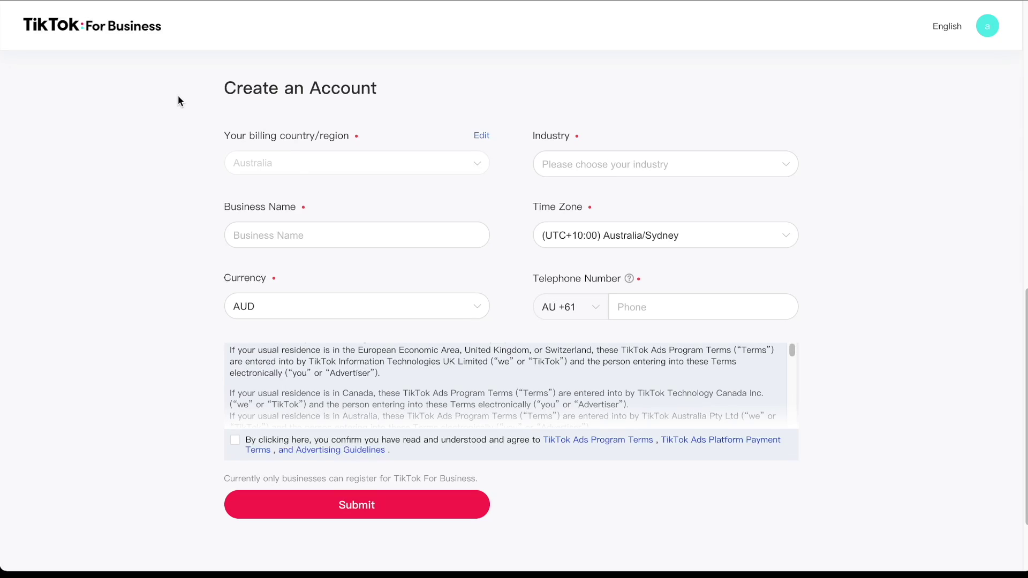
{"action": "left_click", "coordinate": [332, 171]}
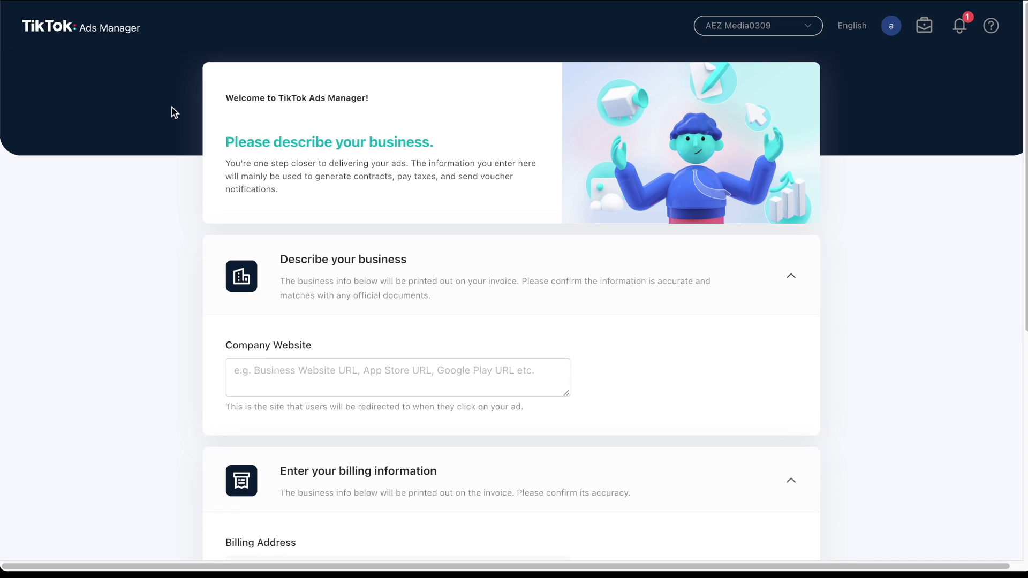
In the business details form, select the Company Website field and set the payment type to Automatic Payment.
{"action": "scroll", "coordinate": [172, 108], "scroll_direction": "down", "scroll_amount": 3}
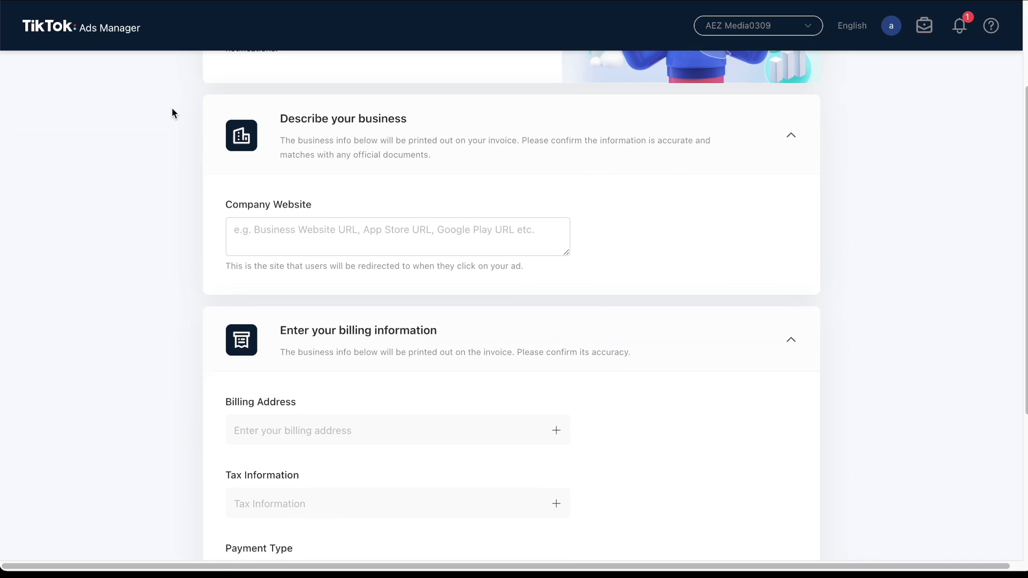
{"action": "left_click", "coordinate": [329, 248]}
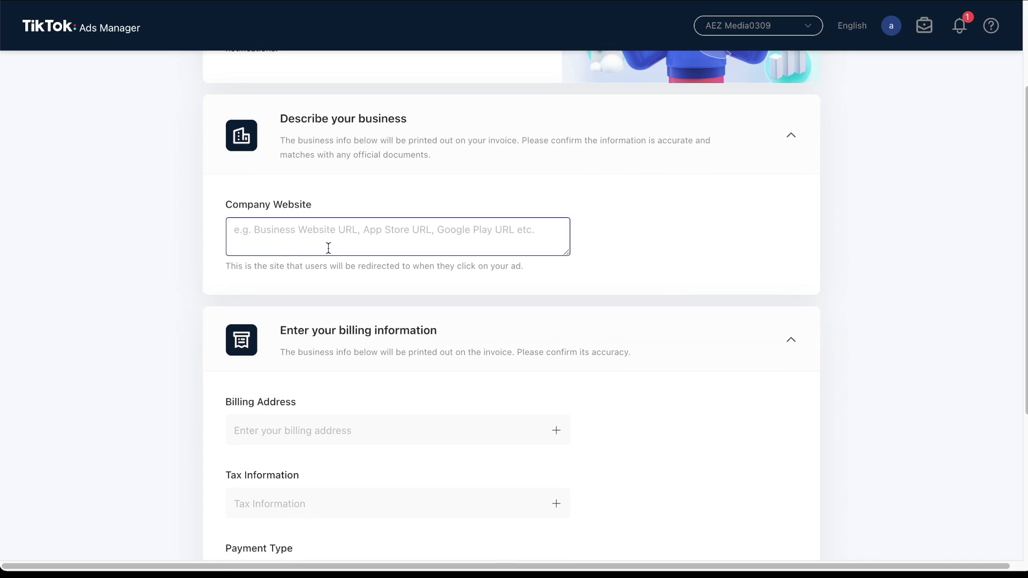
{"action": "scroll", "coordinate": [329, 249], "scroll_direction": "down", "scroll_amount": 5}
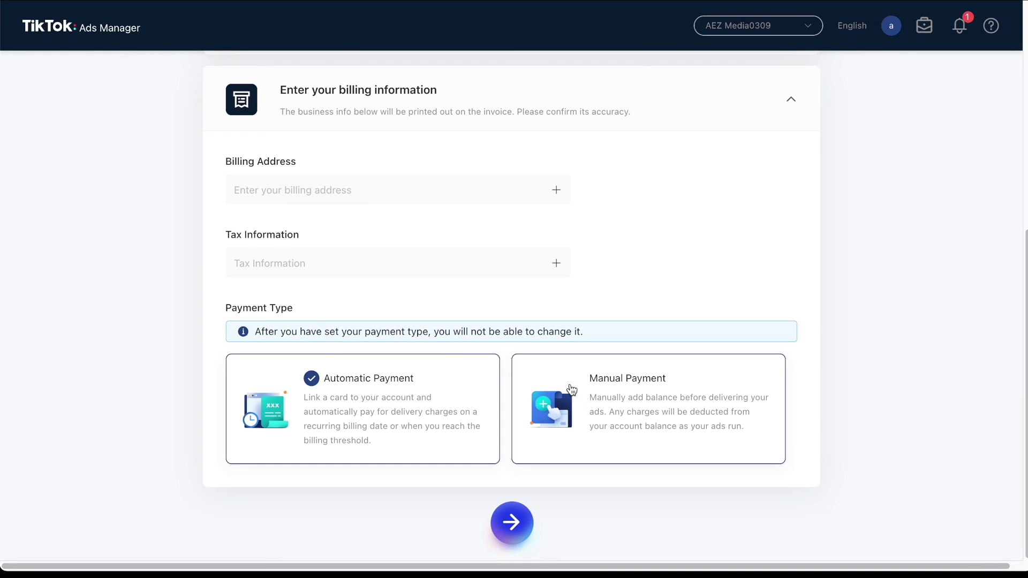
{"action": "left_click", "coordinate": [593, 393]}
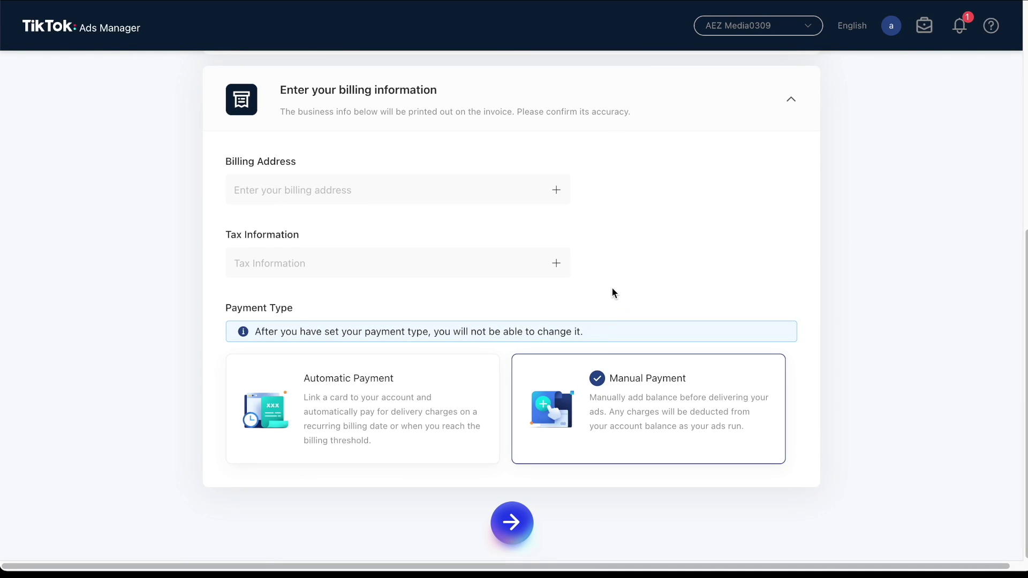
{"action": "left_click", "coordinate": [469, 382]}
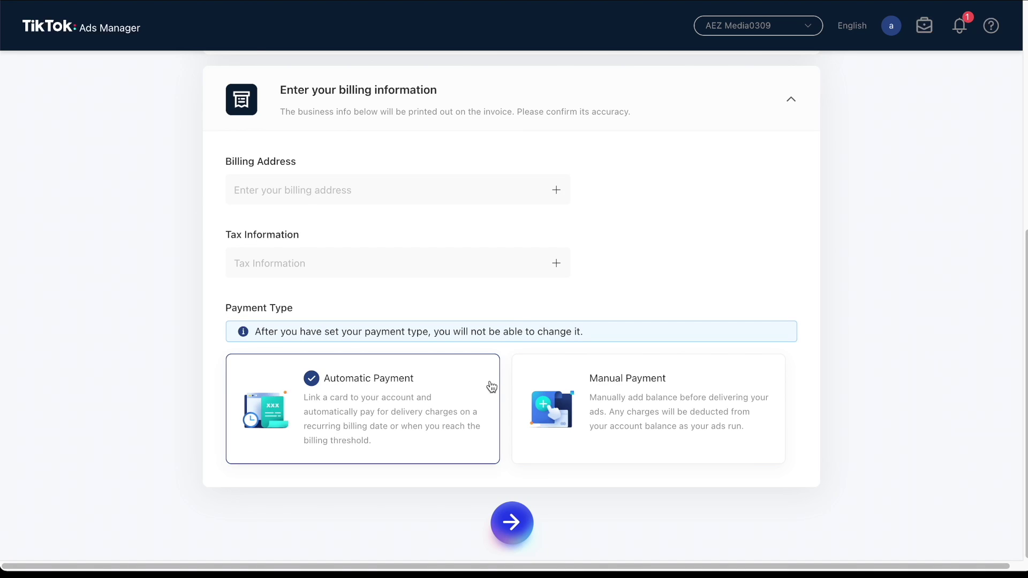
{"action": "scroll", "coordinate": [492, 387], "scroll_direction": "up", "scroll_amount": 7}
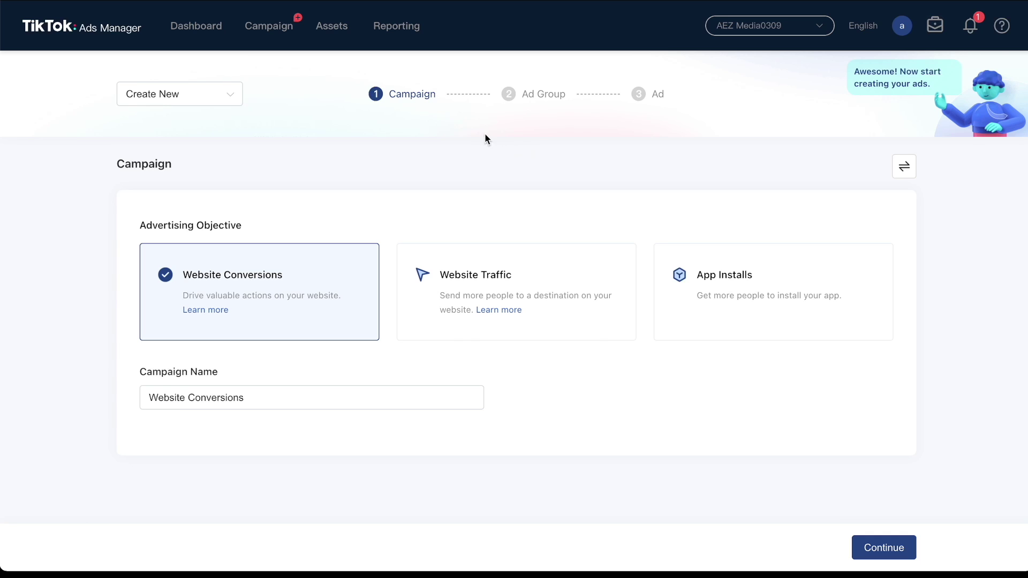
Open the website pixel management page in Events Manager.
{"action": "mouse_move", "coordinate": [344, 36]}
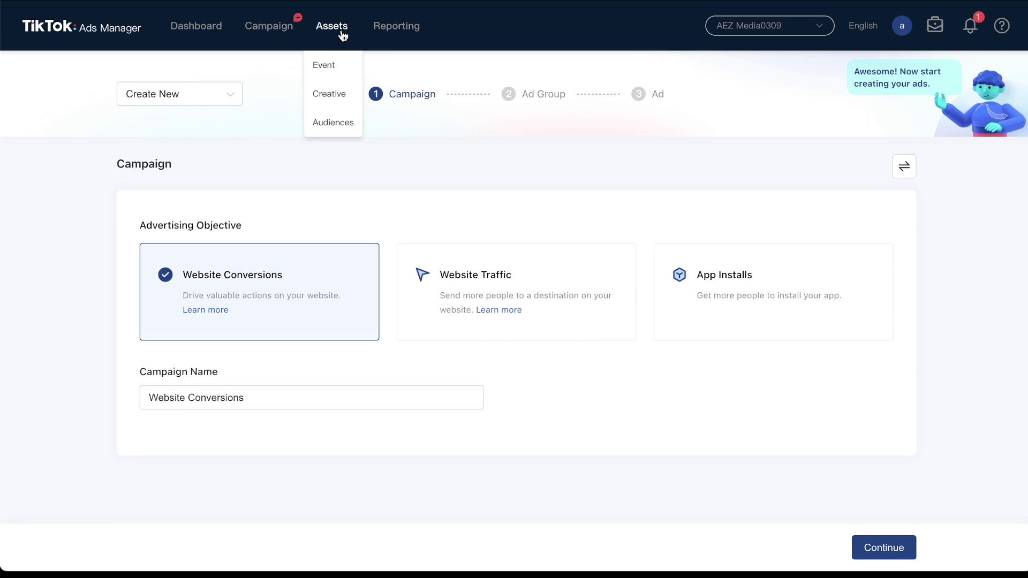
{"action": "left_click", "coordinate": [341, 65]}
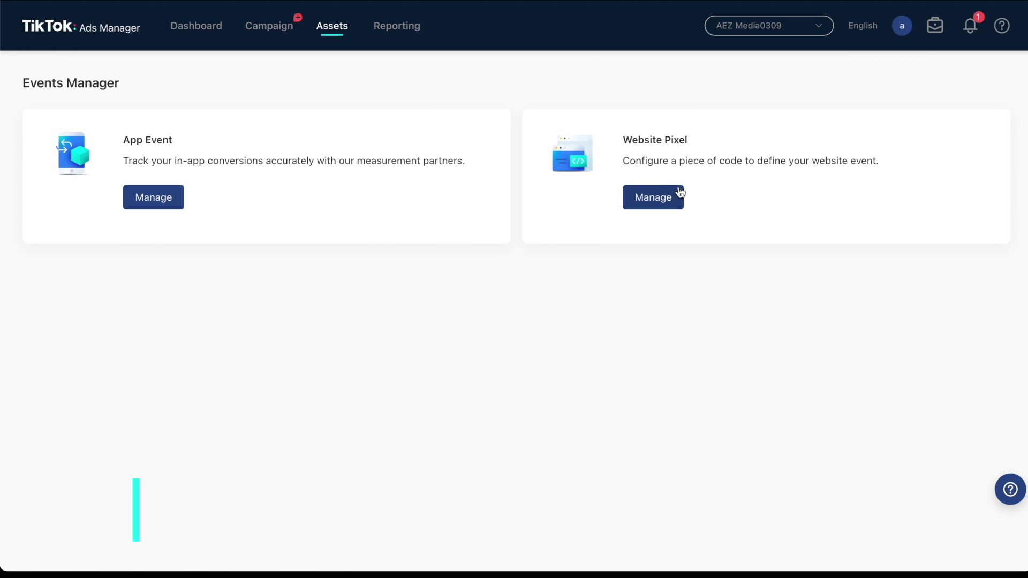
{"action": "left_click", "coordinate": [655, 197]}
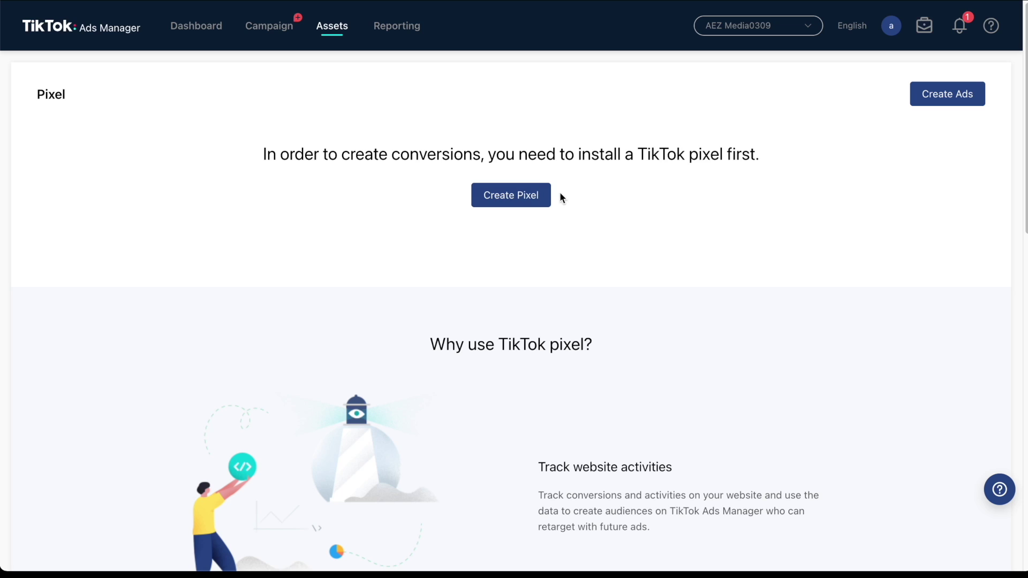
Create a pixel named "Test Pixel" with manual code installation and Standard Mode for its event rules.
{"action": "left_click", "coordinate": [539, 195]}
{"action": "left_click", "coordinate": [501, 219]}
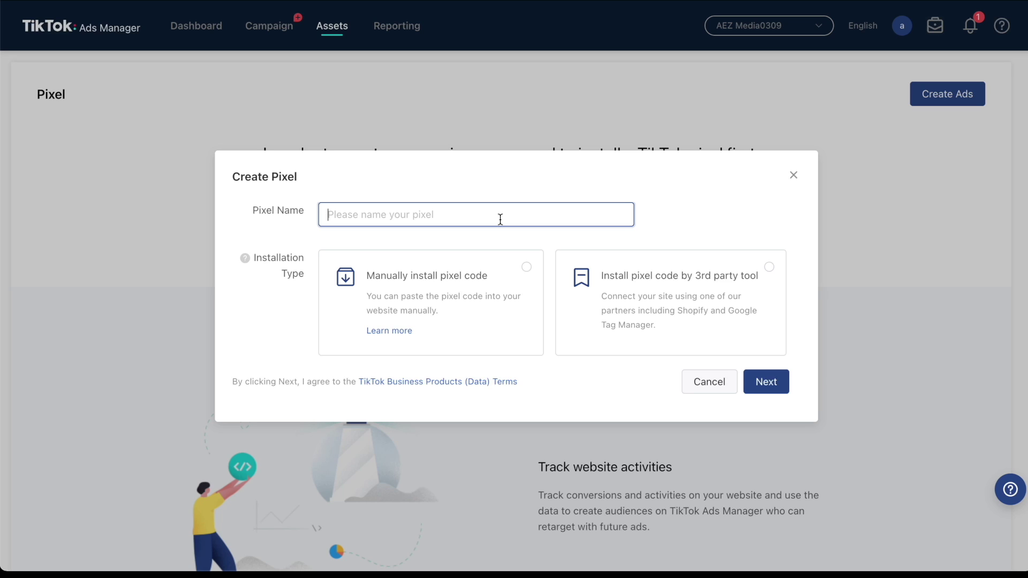
{"action": "type", "text": "Test Pixel"}
{"action": "left_click", "coordinate": [548, 265]}
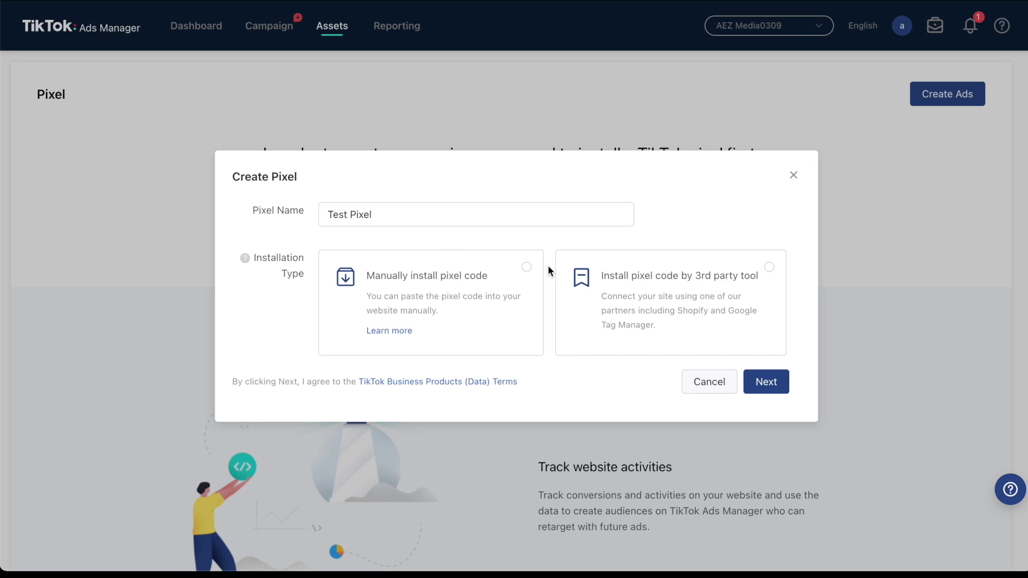
{"action": "left_click", "coordinate": [535, 282]}
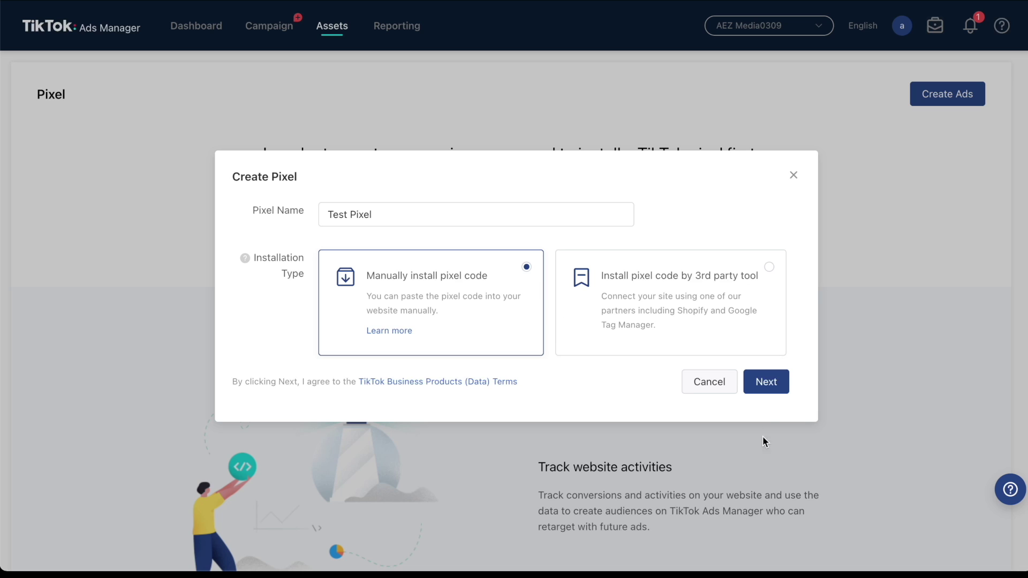
{"action": "left_click", "coordinate": [766, 382]}
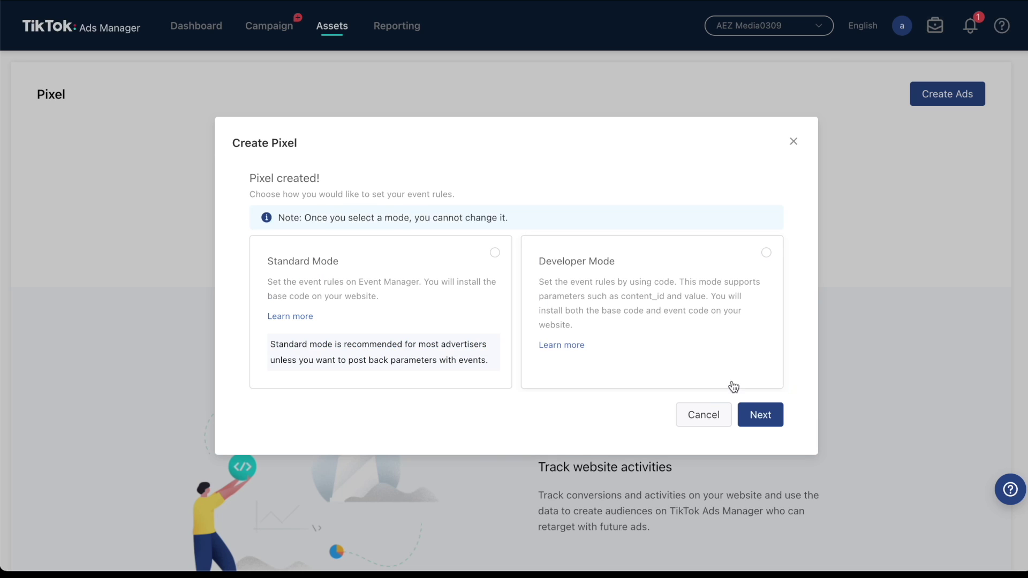
{"action": "left_click", "coordinate": [353, 262]}
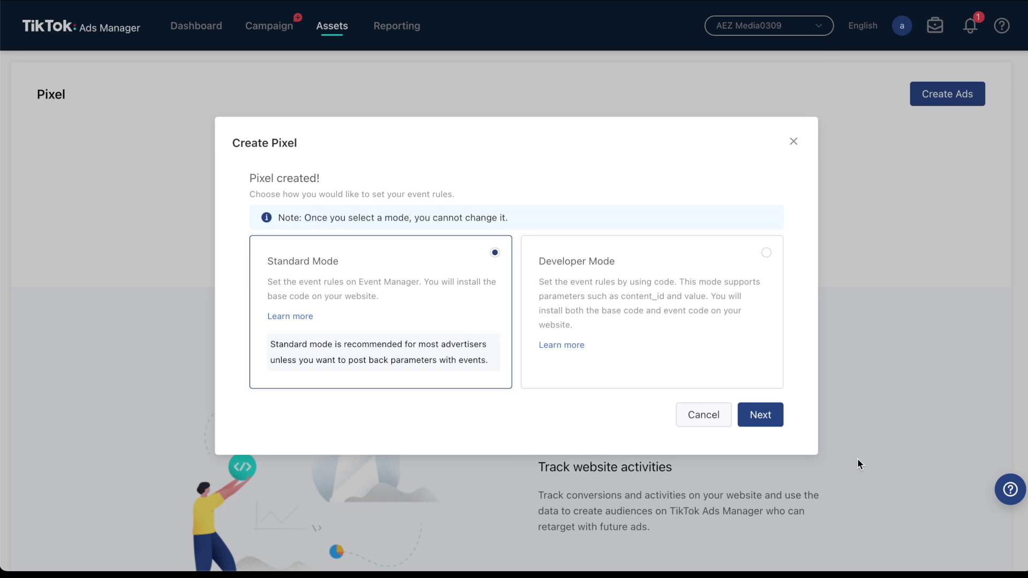
{"action": "left_click", "coordinate": [776, 424]}
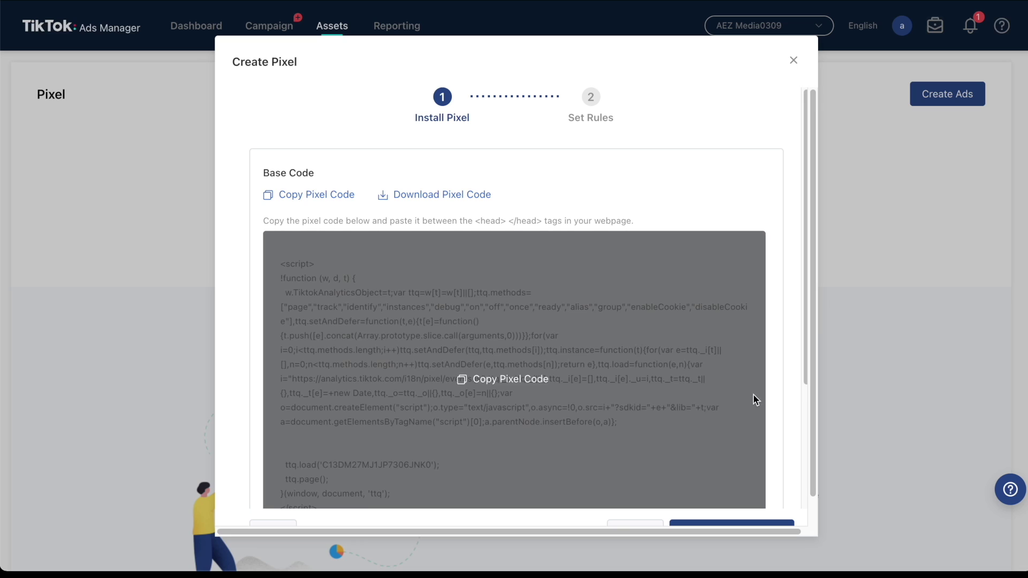
Examine the pixel's base code, its installation instructions and the options for copying or downloading it.
{"action": "scroll", "coordinate": [542, 292], "scroll_direction": "down", "scroll_amount": 1}
{"action": "mouse_move", "coordinate": [374, 304]}
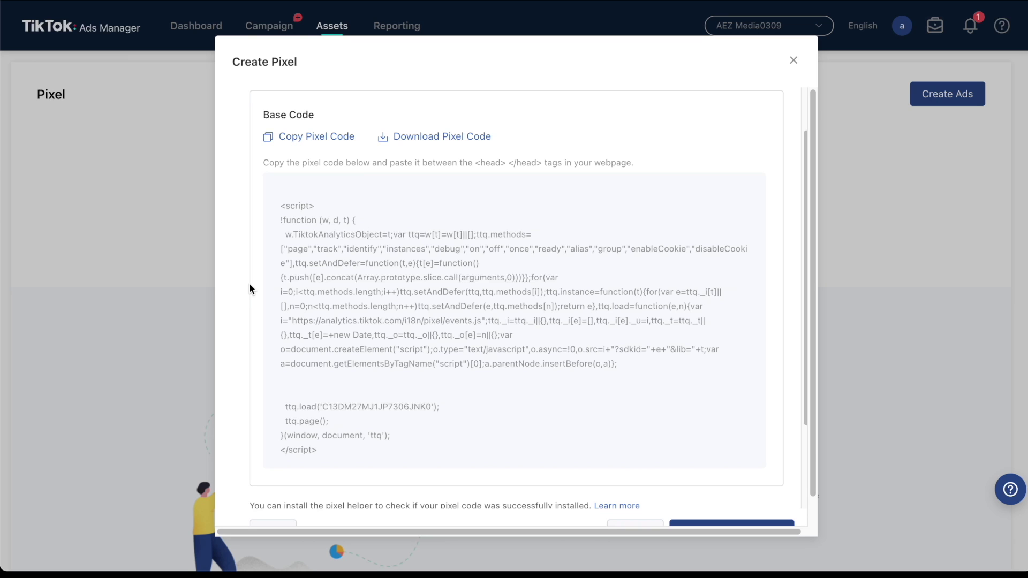
{"action": "scroll", "coordinate": [224, 252], "scroll_direction": "down", "scroll_amount": 1}
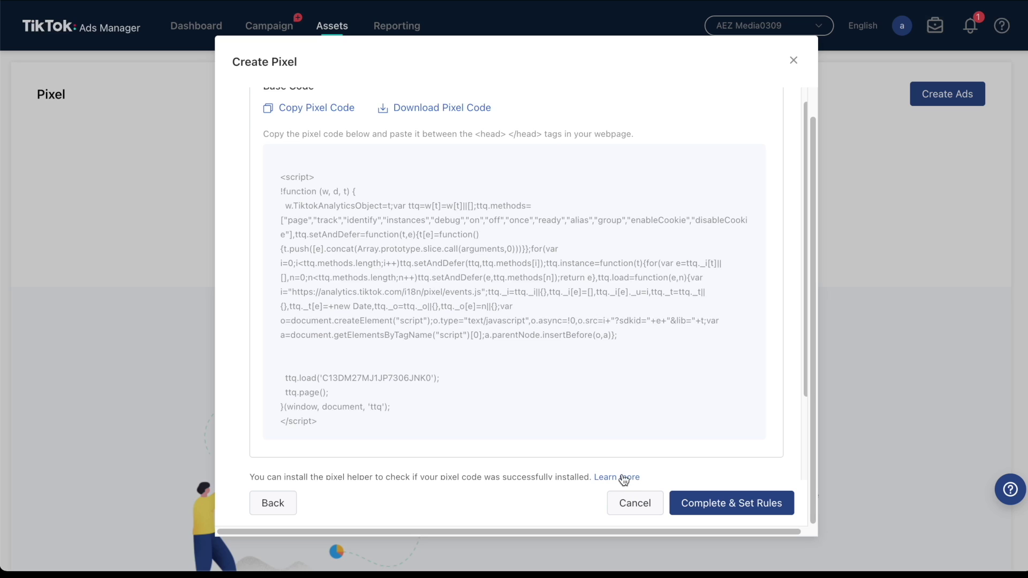
{"action": "scroll", "coordinate": [623, 478], "scroll_direction": "up", "scroll_amount": 2}
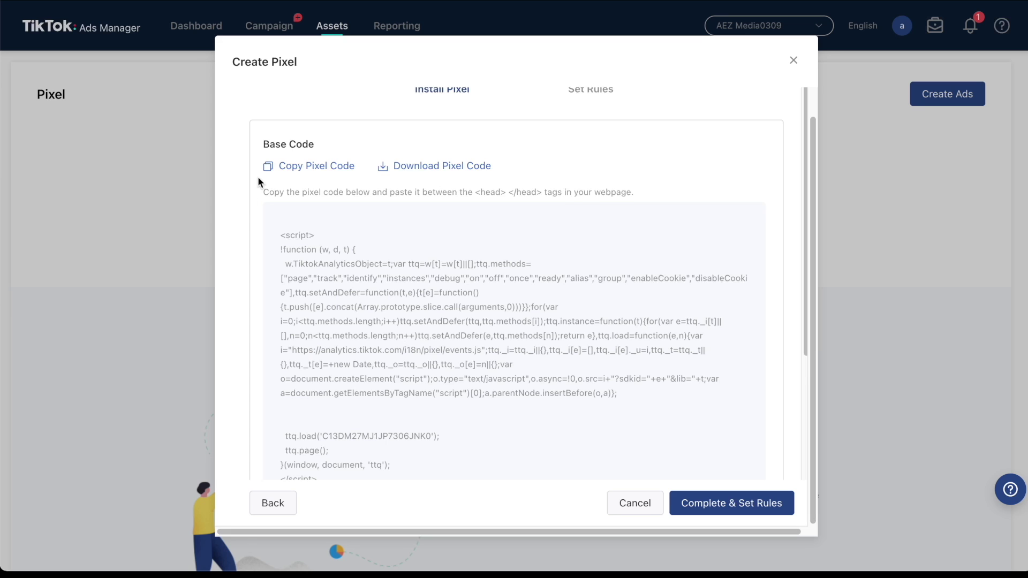
{"action": "scroll", "coordinate": [257, 182], "scroll_direction": "down", "scroll_amount": 2}
{"action": "scroll", "coordinate": [257, 182], "scroll_direction": "down", "scroll_amount": 1}
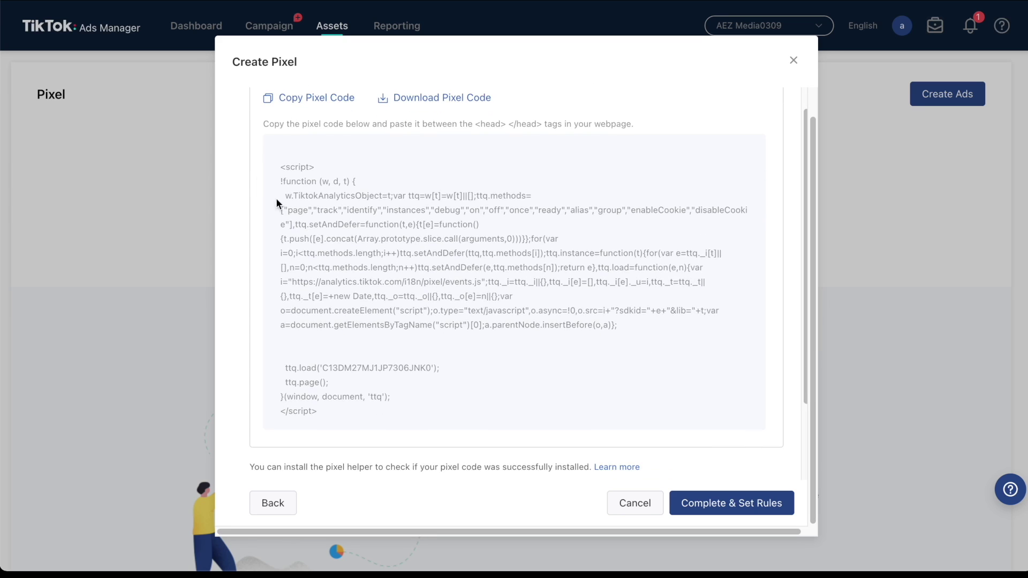
{"action": "mouse_move", "coordinate": [326, 239]}
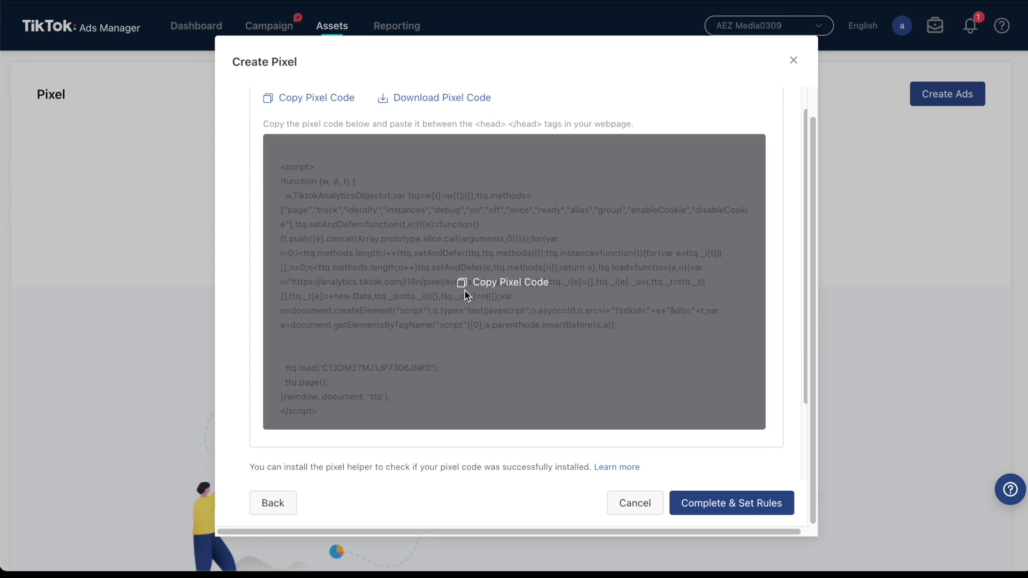
{"action": "scroll", "coordinate": [473, 294], "scroll_direction": "down", "scroll_amount": 2}
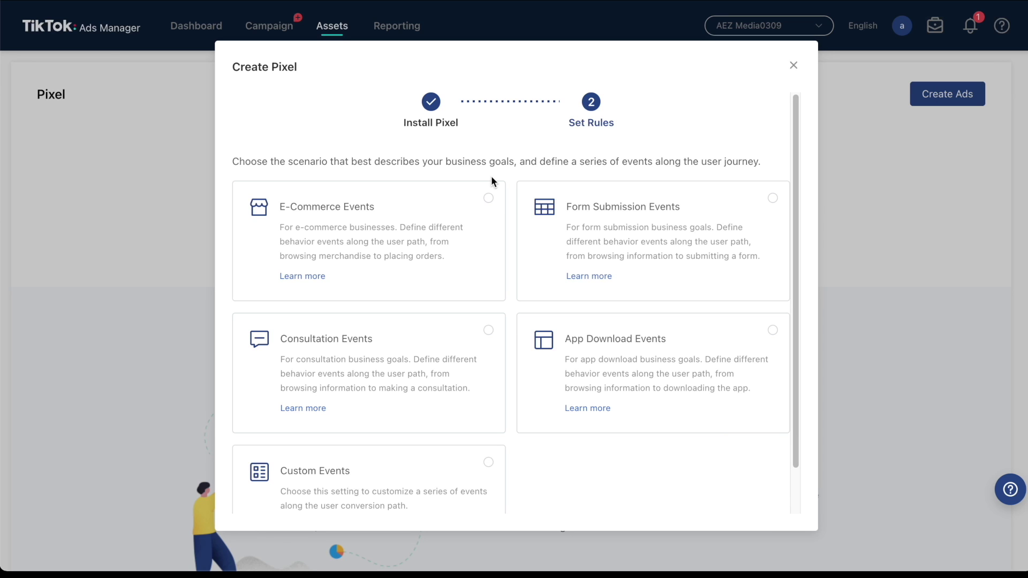
Choose E-Commerce Events as the pixel's scenario and accept the proposed event list.
{"action": "left_click", "coordinate": [489, 199]}
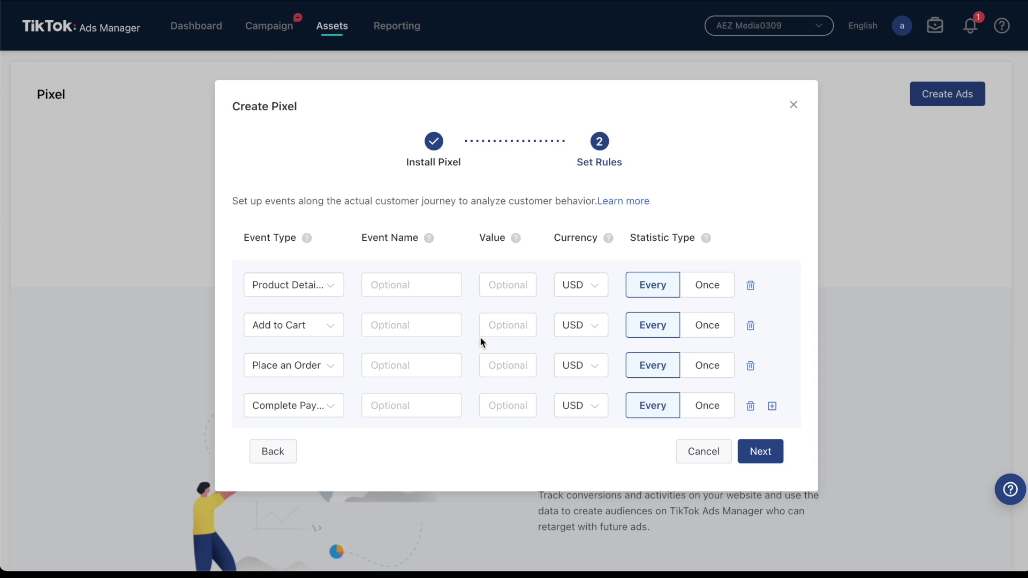
{"action": "left_click", "coordinate": [778, 453]}
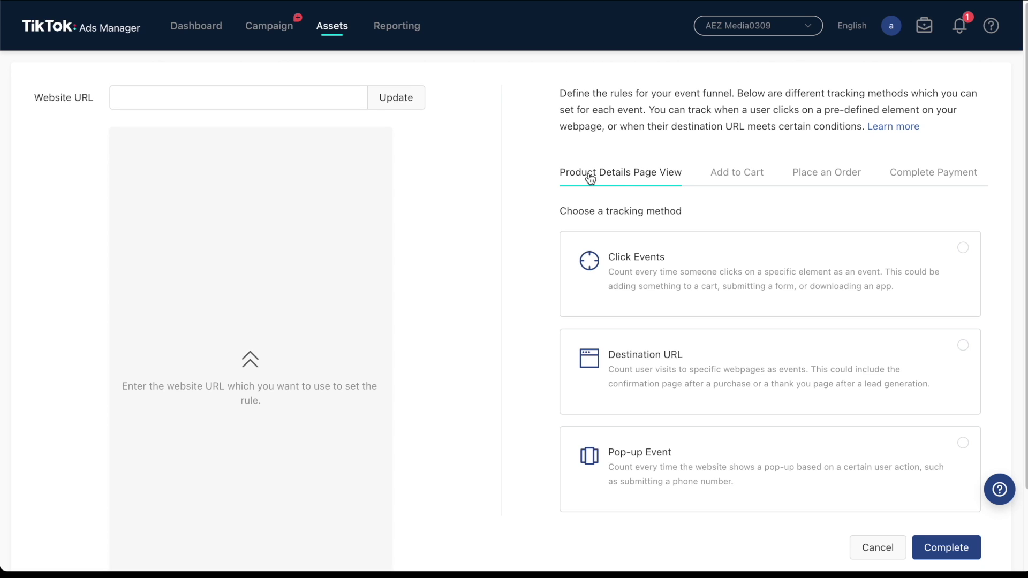
Look through the rule settings for Add to Cart, Place an Order, Complete Payment and Product Details Page View.
{"action": "left_click", "coordinate": [730, 181]}
{"action": "left_click", "coordinate": [810, 176]}
{"action": "left_click", "coordinate": [923, 179]}
{"action": "left_click", "coordinate": [627, 178]}
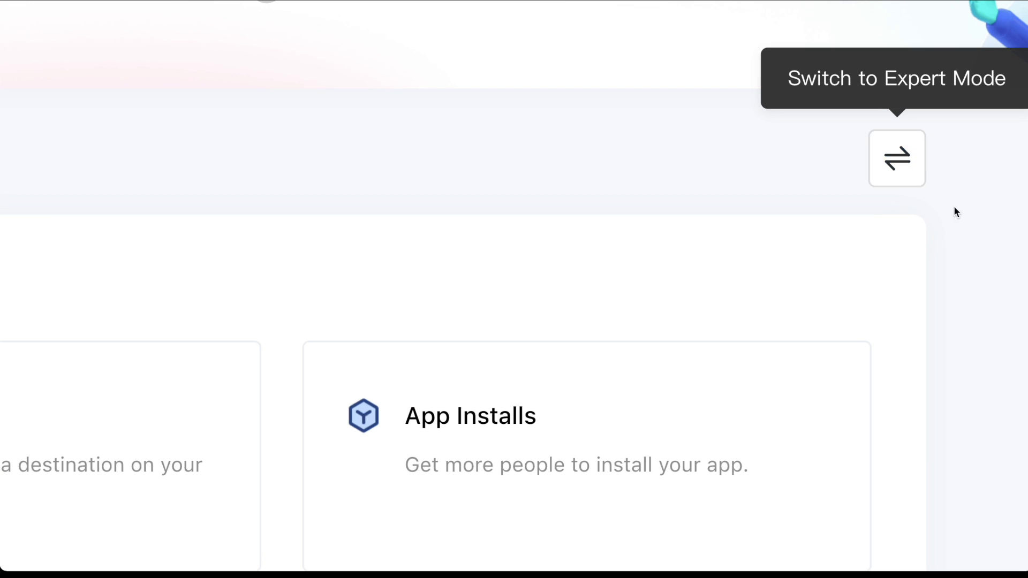
Switch campaign creation to Expert Mode and look through its advertising objectives.
{"action": "left_click", "coordinate": [893, 172]}
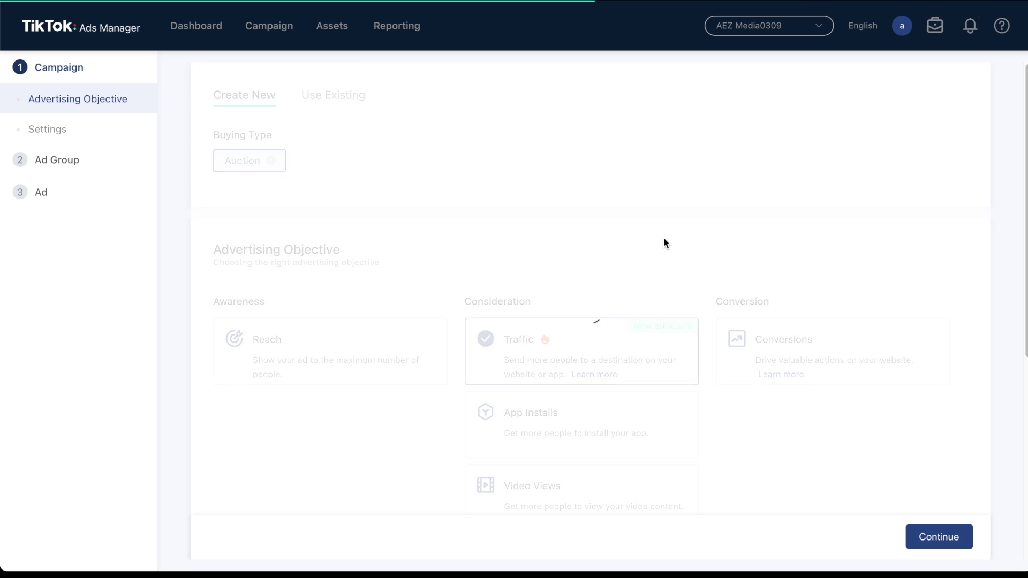
{"action": "scroll", "coordinate": [664, 239], "scroll_direction": "down", "scroll_amount": 1}
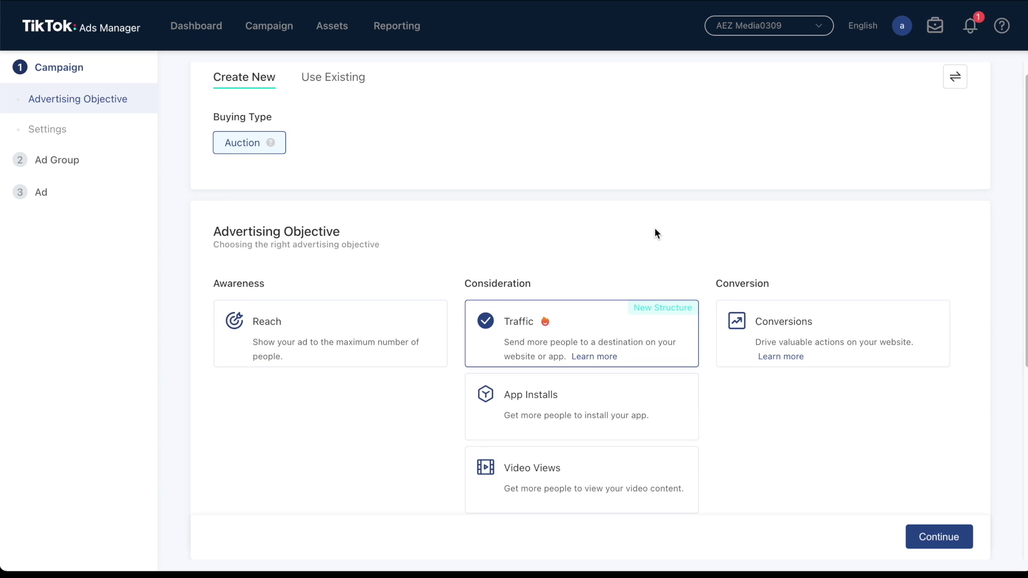
{"action": "scroll", "coordinate": [652, 227], "scroll_direction": "down", "scroll_amount": 4}
{"action": "scroll", "coordinate": [652, 230], "scroll_direction": "up", "scroll_amount": 4}
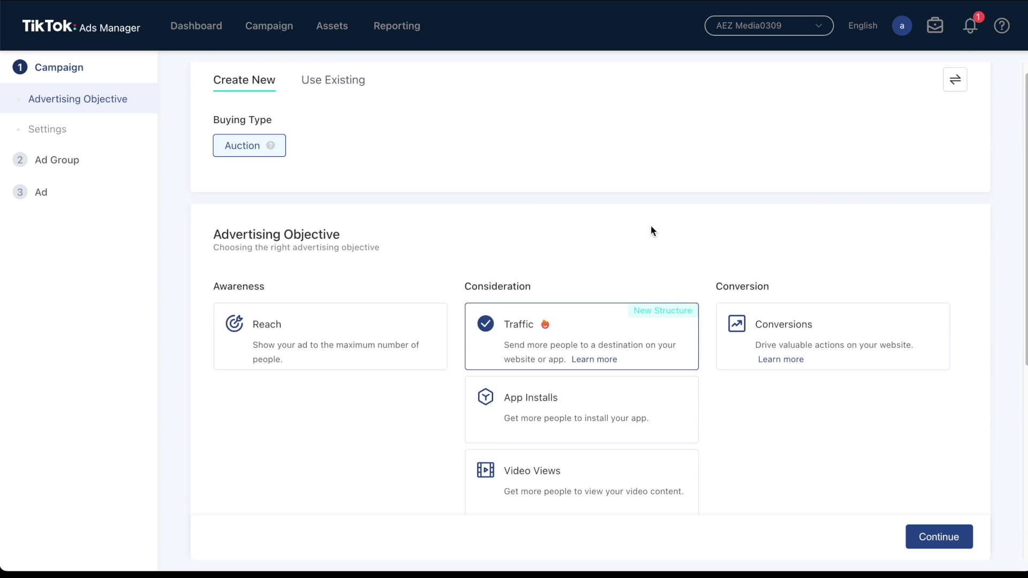
{"action": "scroll", "coordinate": [651, 231], "scroll_direction": "up", "scroll_amount": 1}
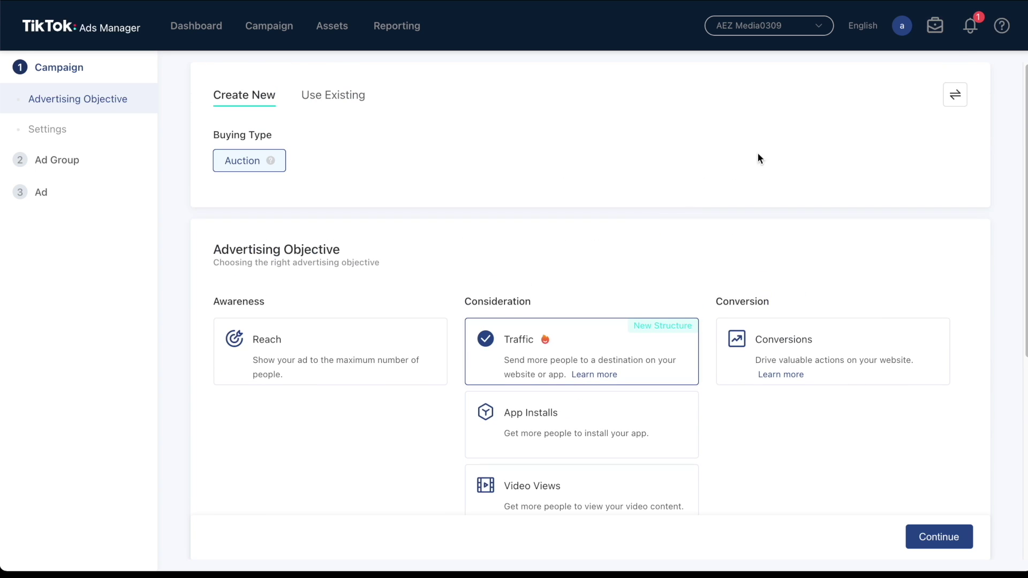
Switch campaign creation back to Smart Mode and confirm leaving the page.
{"action": "left_click", "coordinate": [964, 96]}
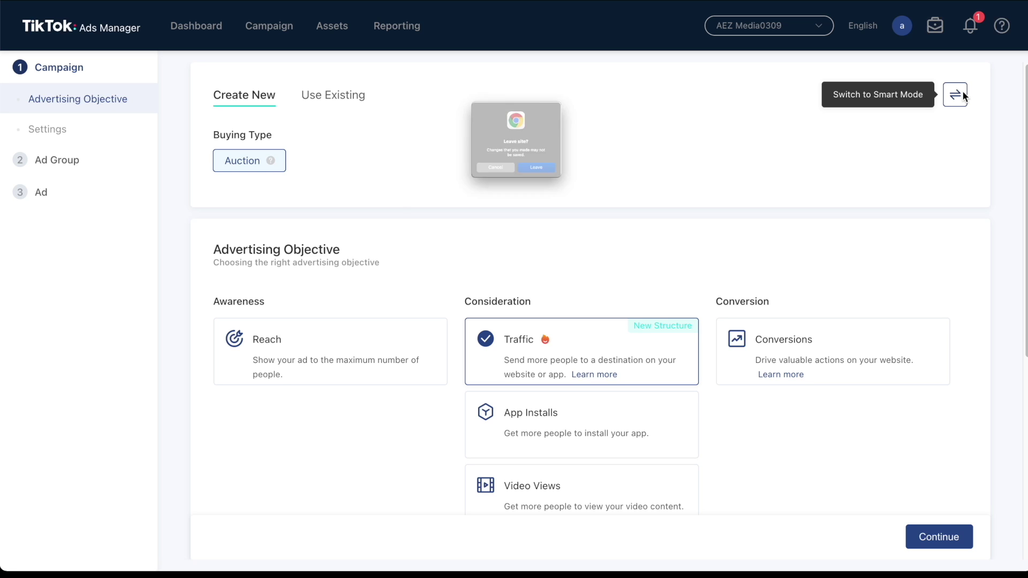
{"action": "left_click", "coordinate": [570, 201]}
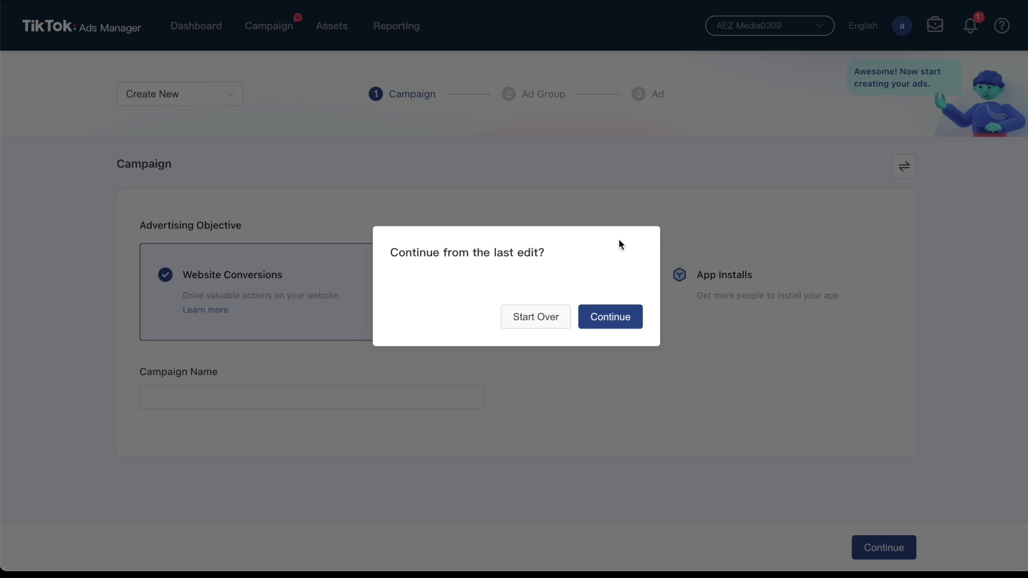
Continue from the last campaign edit and name the ad group TEST_AD GROUP.
{"action": "left_click", "coordinate": [624, 323]}
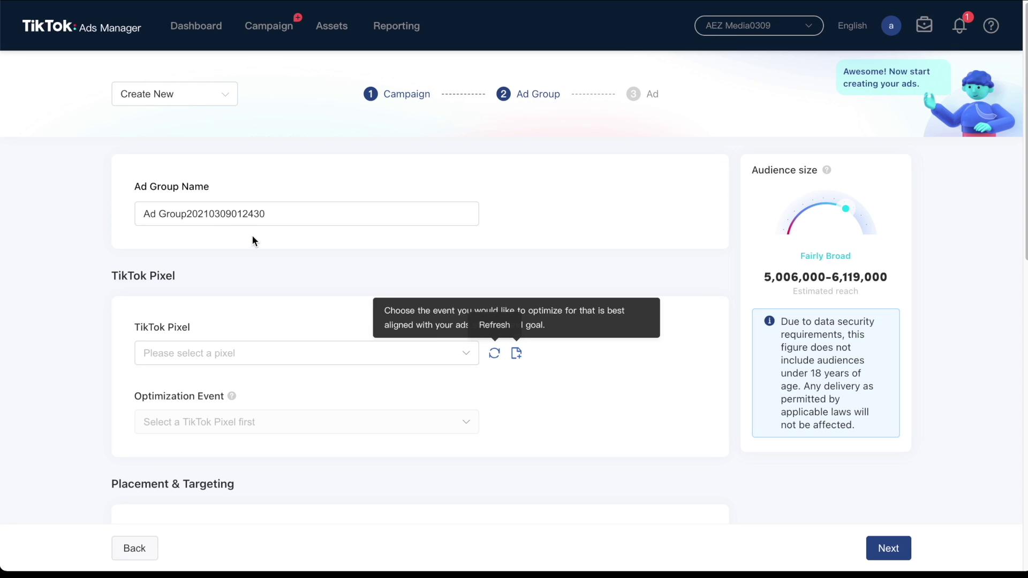
{"action": "double_click", "coordinate": [239, 220]}
{"action": "key", "text": "ctrl+a"}
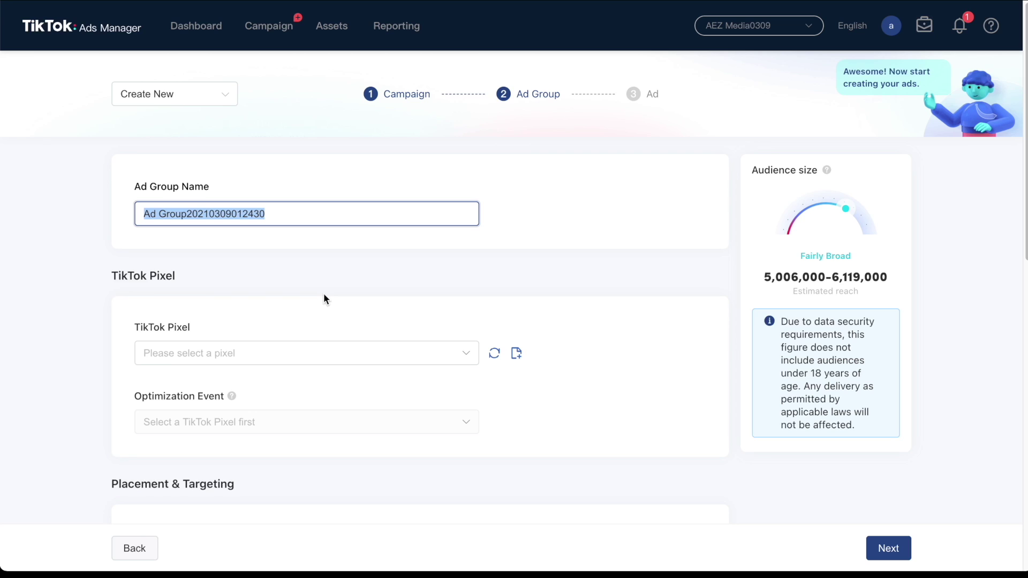
{"action": "type", "text": "TEST-_"}
{"action": "key", "text": "BackSpace"}
{"action": "key", "text": "BackSpace"}
{"action": "type", "text": "_AD GROUP"}
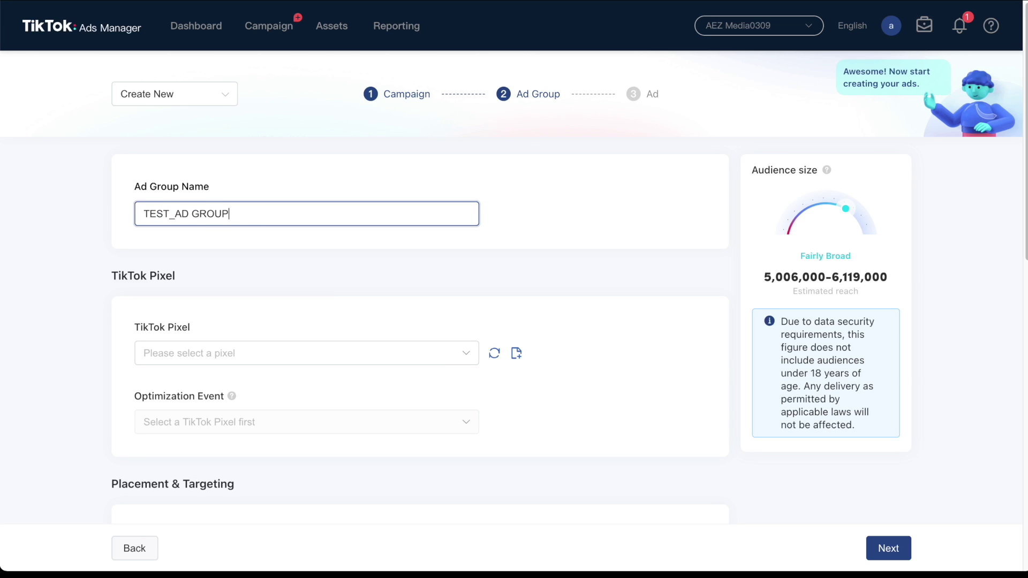
{"action": "left_click", "coordinate": [609, 210]}
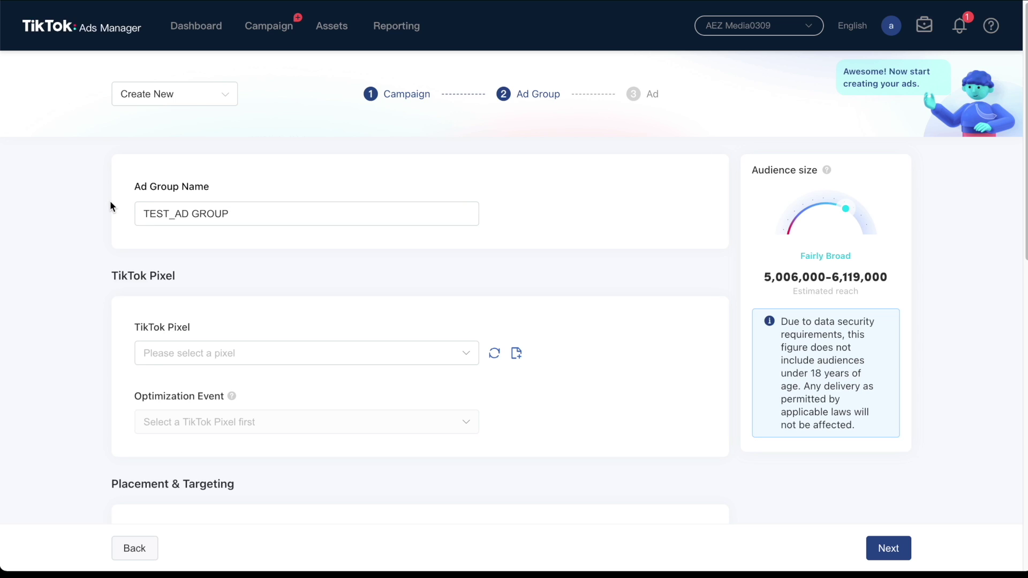
Assign Test Pixel to the ad group and choose Product Details Page View as the optimization event.
{"action": "scroll", "coordinate": [110, 202], "scroll_direction": "down", "scroll_amount": 2}
{"action": "scroll", "coordinate": [110, 202], "scroll_direction": "down", "scroll_amount": 1}
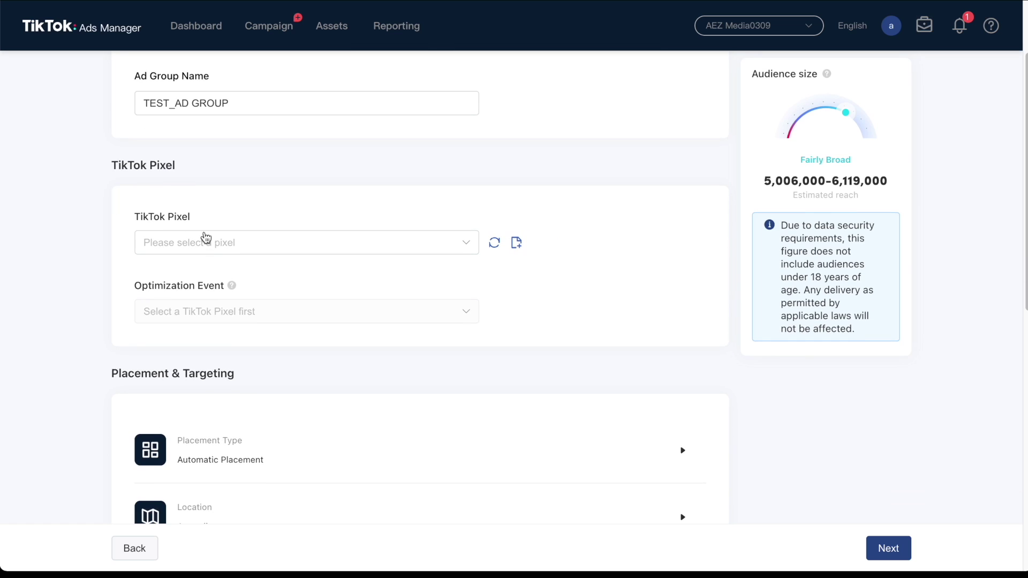
{"action": "left_click", "coordinate": [218, 245]}
{"action": "left_click", "coordinate": [229, 267]}
{"action": "scroll", "coordinate": [283, 223], "scroll_direction": "down", "scroll_amount": 1}
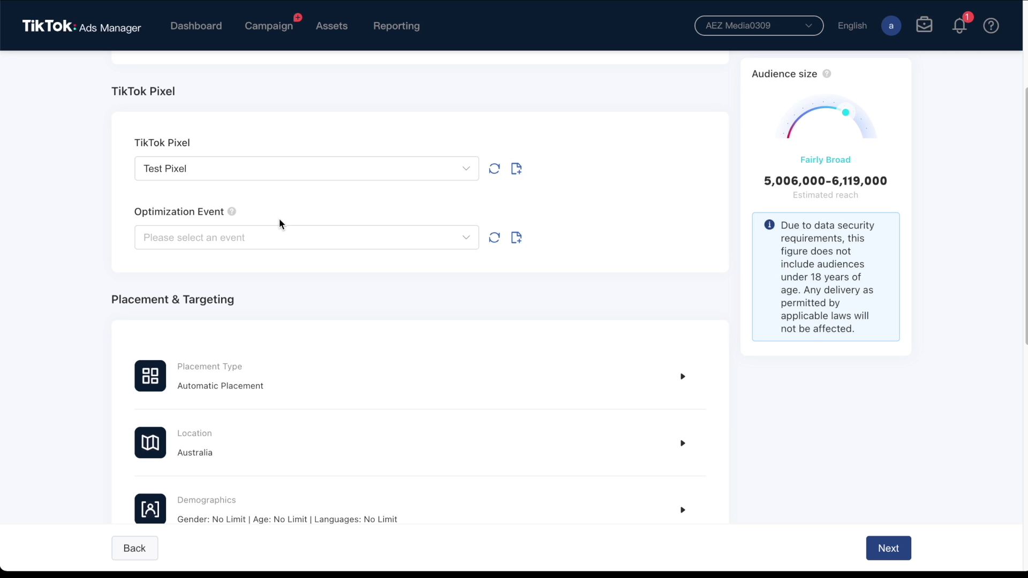
{"action": "left_click", "coordinate": [272, 233]}
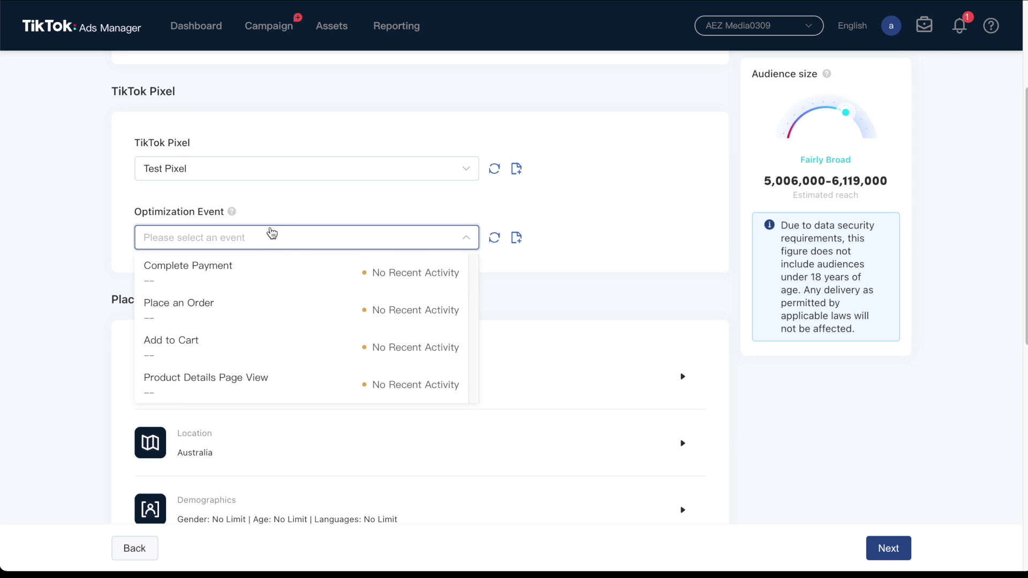
{"action": "scroll", "coordinate": [268, 287], "scroll_direction": "down", "scroll_amount": 1}
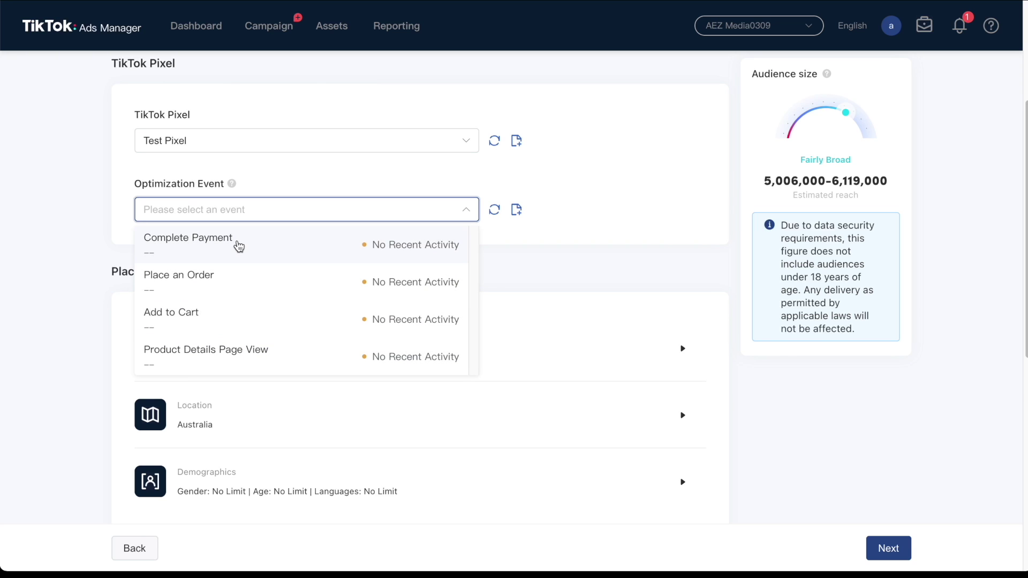
{"action": "left_click", "coordinate": [293, 350]}
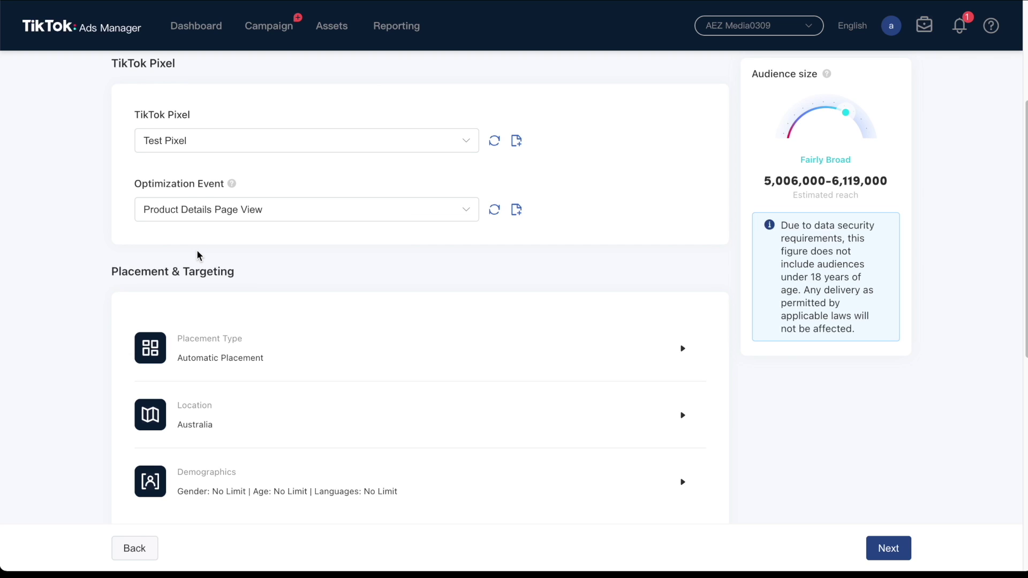
Switch the placement type to Select Placement and exclude Pangle, Helo and News Feed App Series, keeping only TikTok.
{"action": "scroll", "coordinate": [197, 255], "scroll_direction": "down", "scroll_amount": 2}
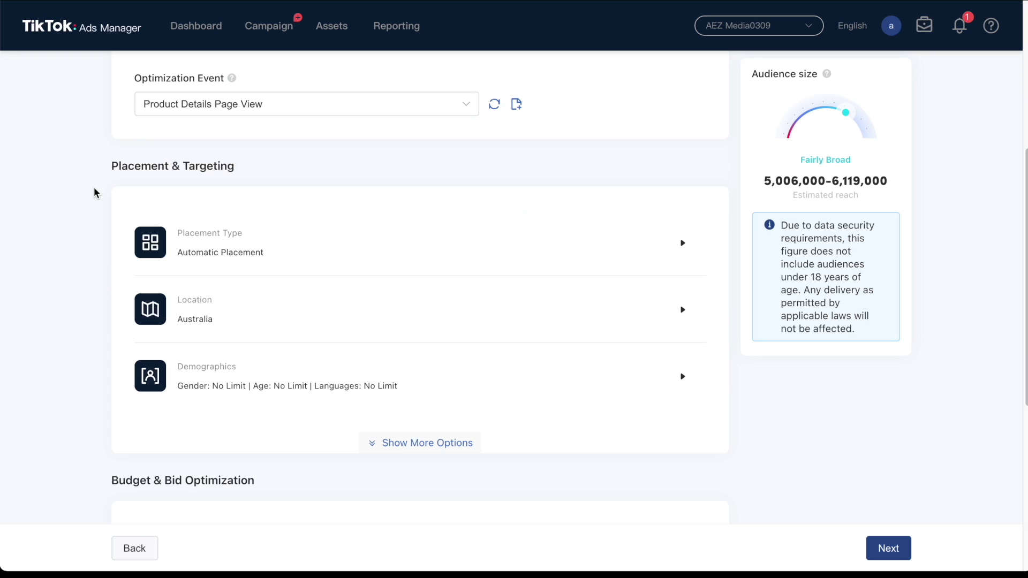
{"action": "left_click", "coordinate": [204, 270]}
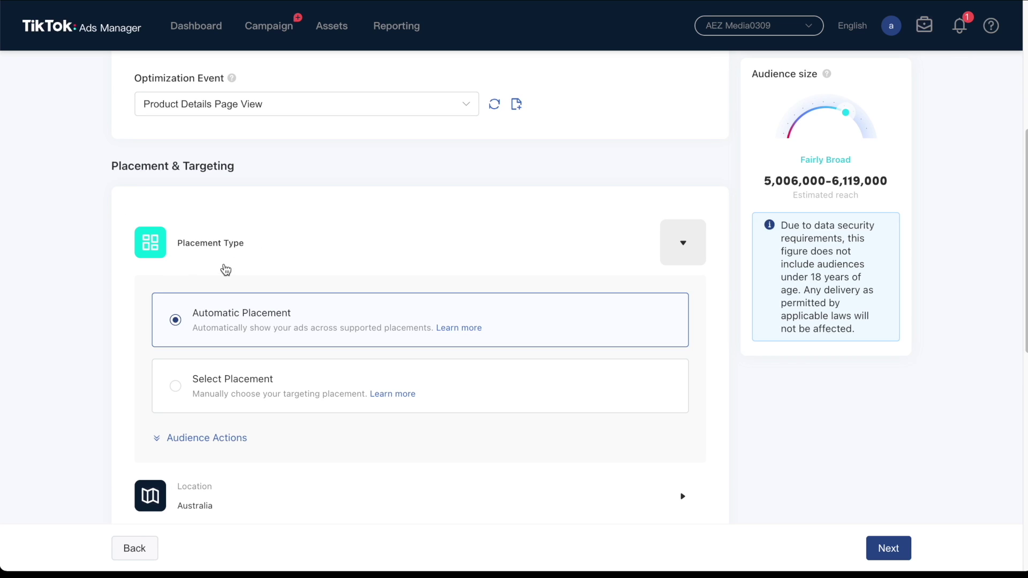
{"action": "left_click", "coordinate": [239, 385]}
{"action": "scroll", "coordinate": [238, 383], "scroll_direction": "down", "scroll_amount": 4}
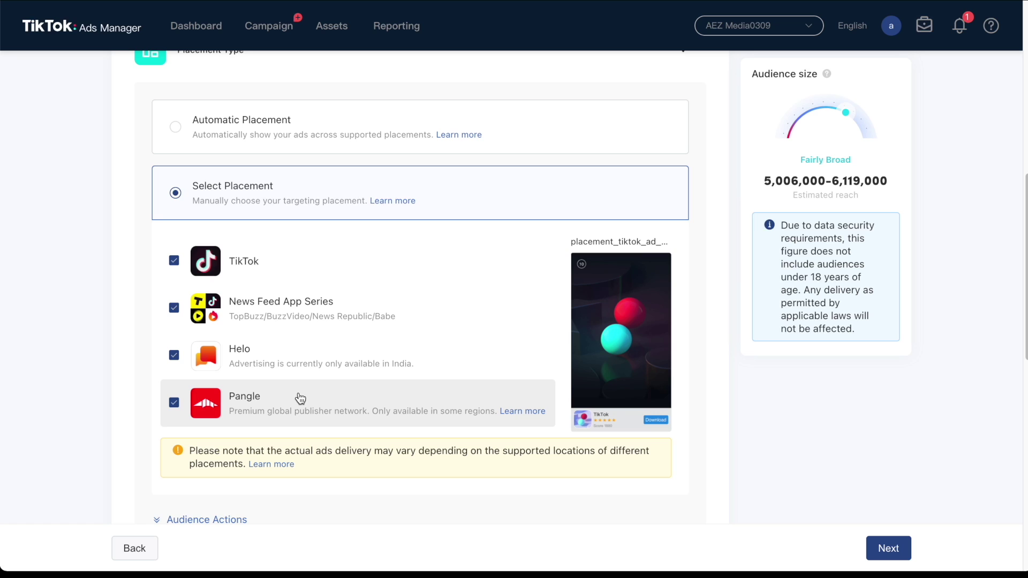
{"action": "left_click", "coordinate": [300, 398]}
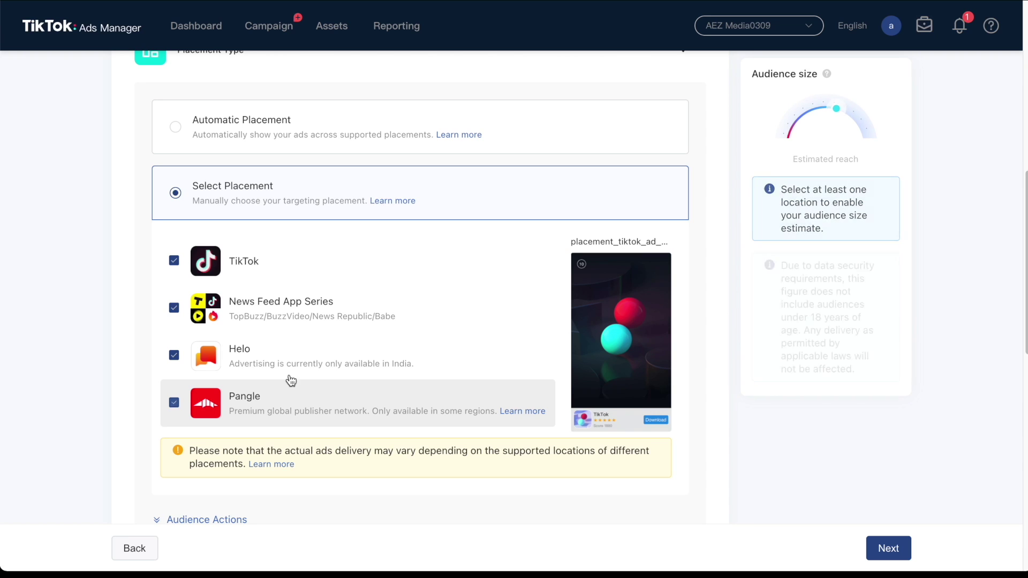
{"action": "left_click", "coordinate": [279, 365]}
{"action": "left_click", "coordinate": [272, 326]}
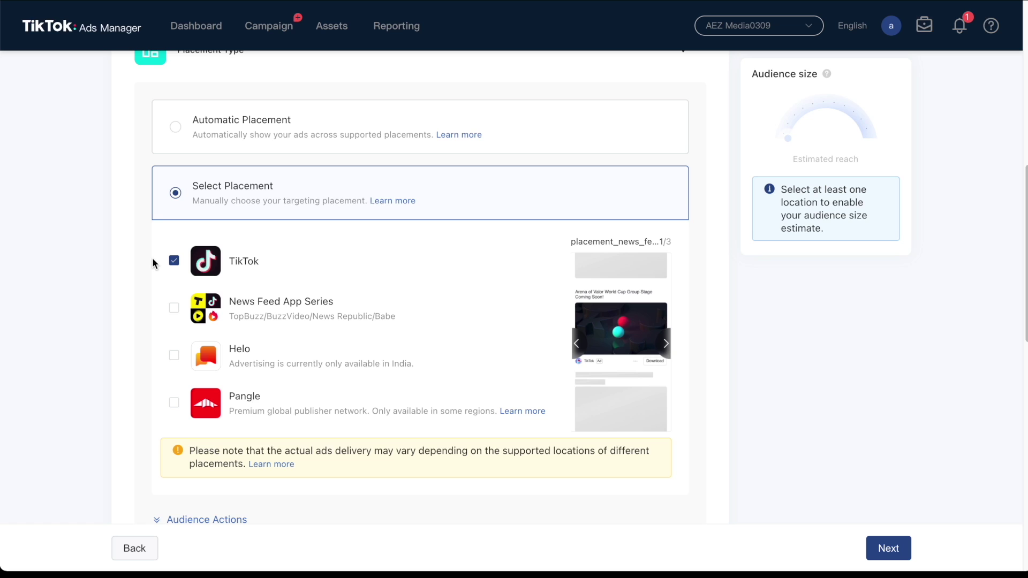
Expand the placement's audience actions and turn off Video Download for the ads.
{"action": "scroll", "coordinate": [111, 192], "scroll_direction": "down", "scroll_amount": 2}
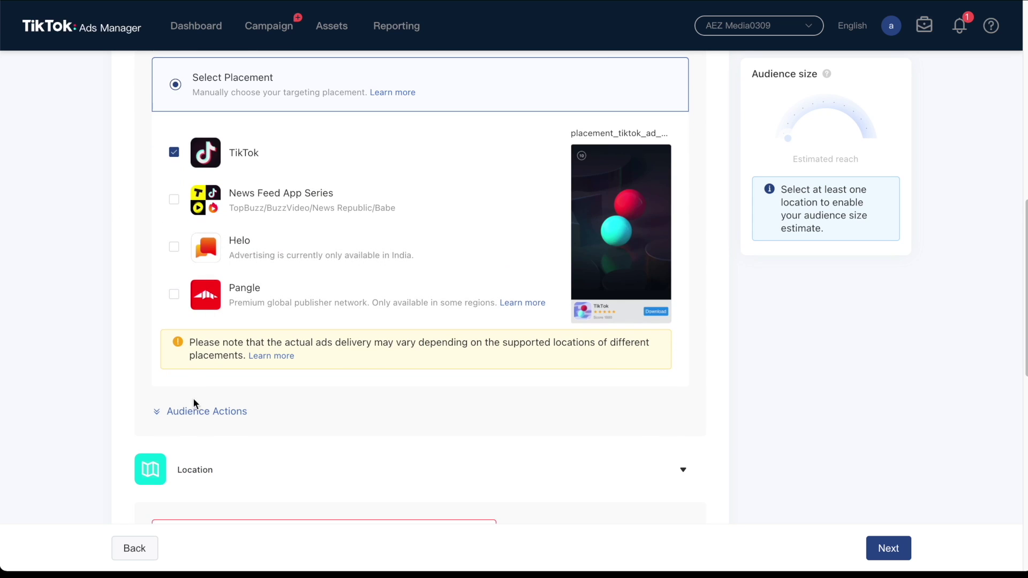
{"action": "scroll", "coordinate": [191, 413], "scroll_direction": "down", "scroll_amount": 1}
{"action": "left_click", "coordinate": [191, 393]}
{"action": "scroll", "coordinate": [189, 399], "scroll_direction": "down", "scroll_amount": 3}
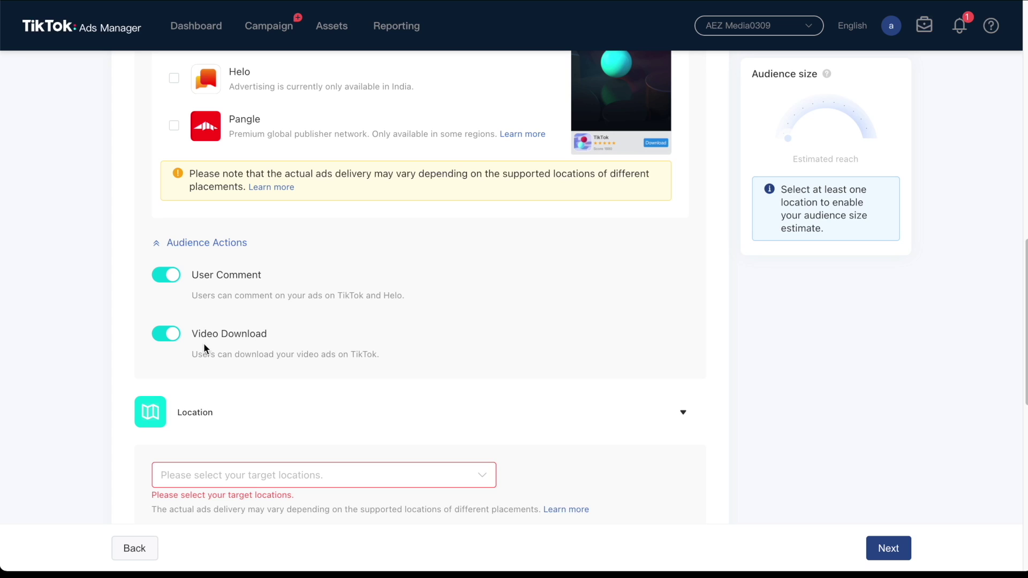
{"action": "left_click", "coordinate": [172, 339]}
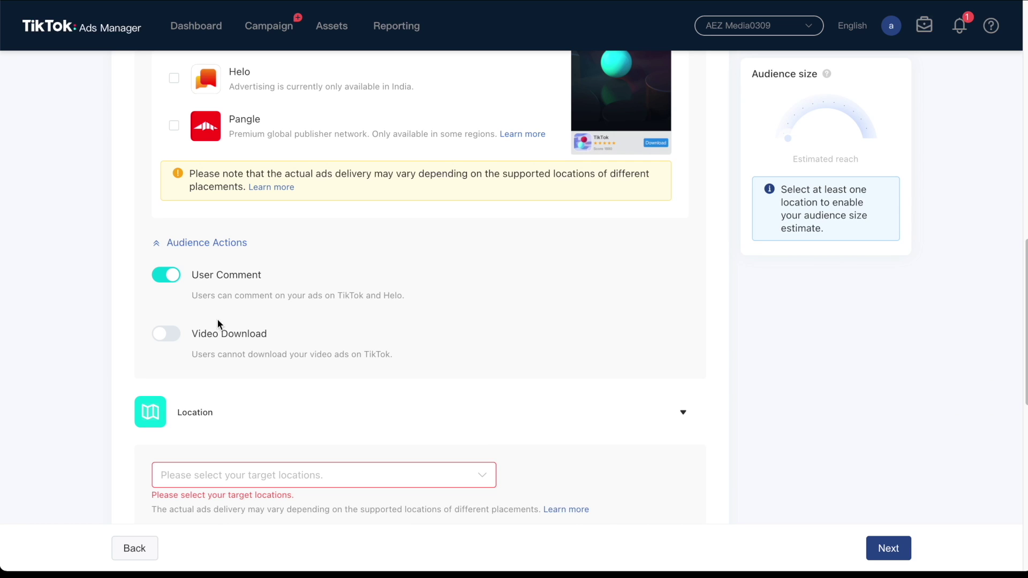
{"action": "triple_click", "coordinate": [208, 275]}
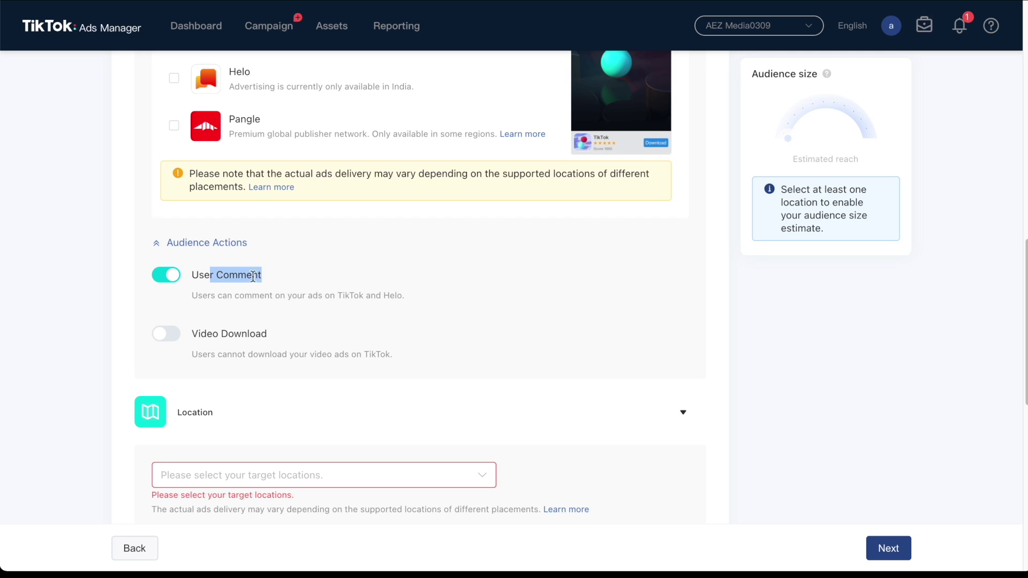
{"action": "left_click", "coordinate": [295, 276]}
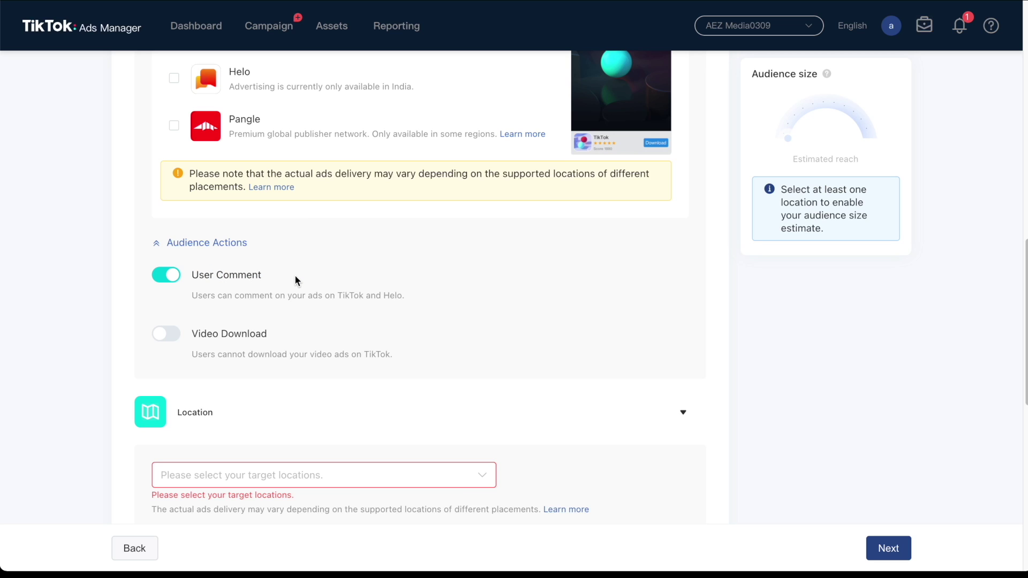
Choose Australia as the ad group's target location.
{"action": "scroll", "coordinate": [294, 274], "scroll_direction": "down", "scroll_amount": 3}
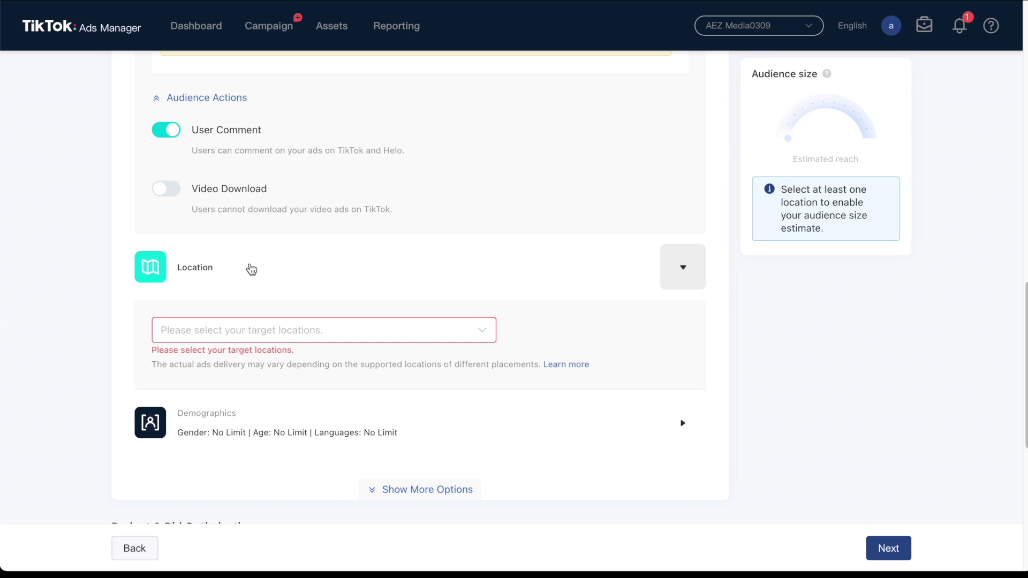
{"action": "left_click", "coordinate": [231, 337]}
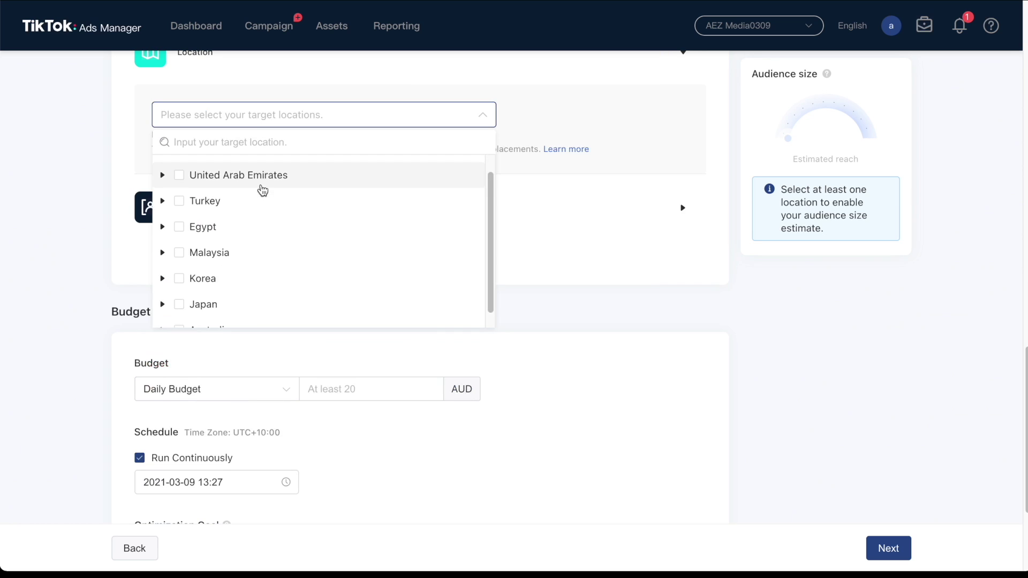
{"action": "scroll", "coordinate": [190, 314], "scroll_direction": "down", "scroll_amount": 1}
{"action": "left_click", "coordinate": [190, 316]}
{"action": "left_click", "coordinate": [96, 268]}
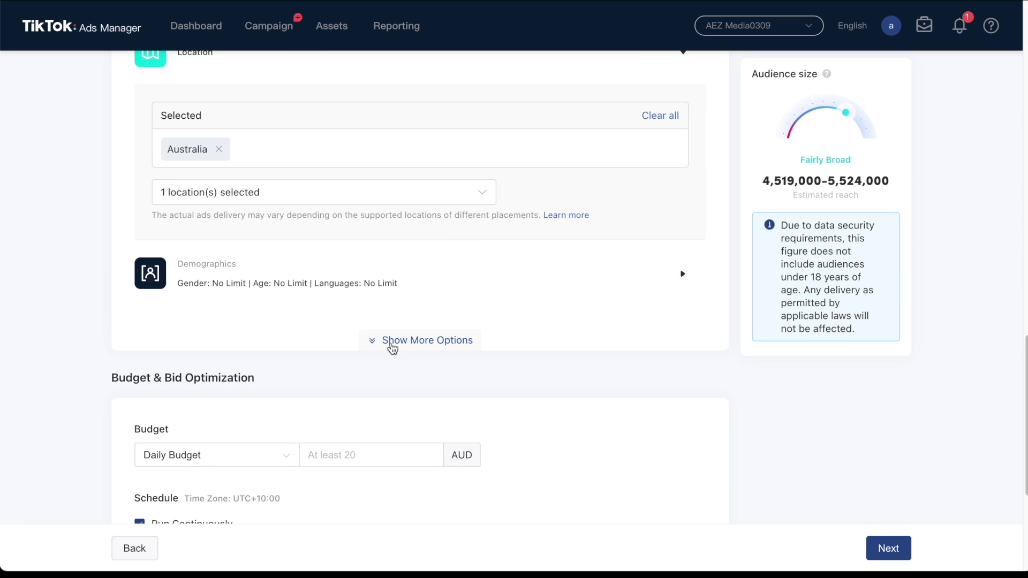
Limit the ad group's demographics to ages 18-24 and the English language.
{"action": "left_click", "coordinate": [264, 292]}
{"action": "scroll", "coordinate": [107, 259], "scroll_direction": "down", "scroll_amount": 2}
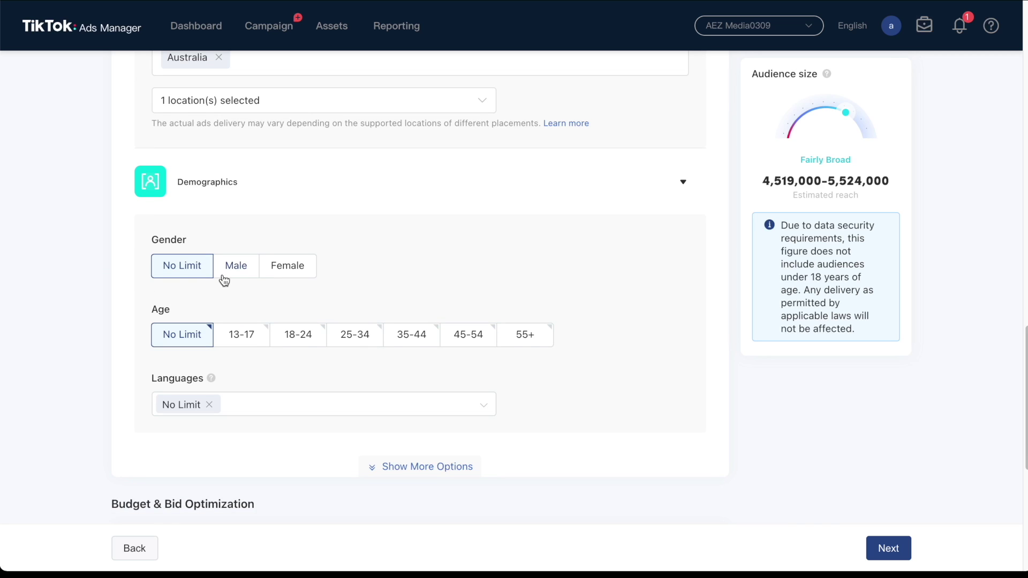
{"action": "scroll", "coordinate": [172, 291], "scroll_direction": "down", "scroll_amount": 1}
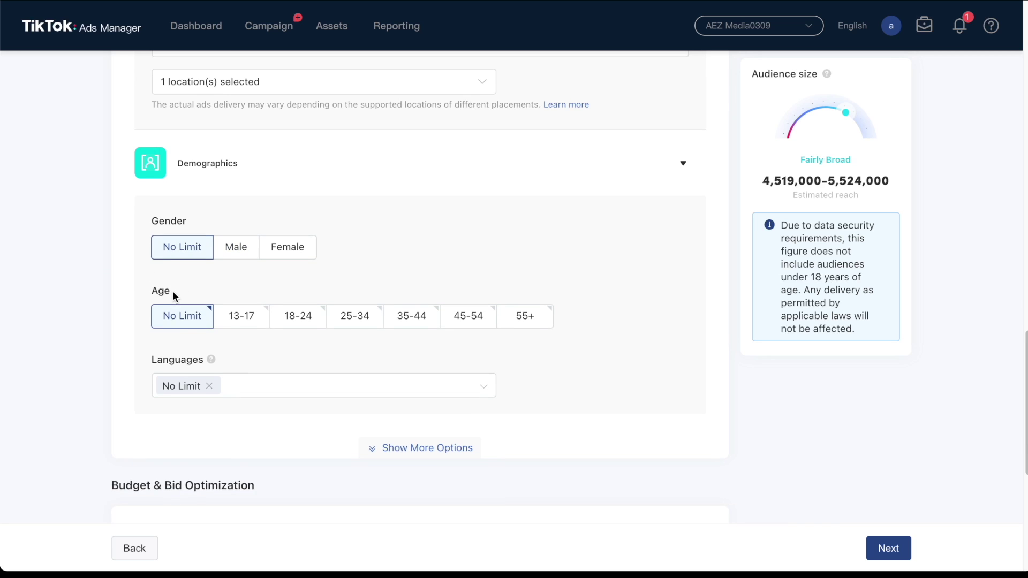
{"action": "left_click", "coordinate": [289, 321]}
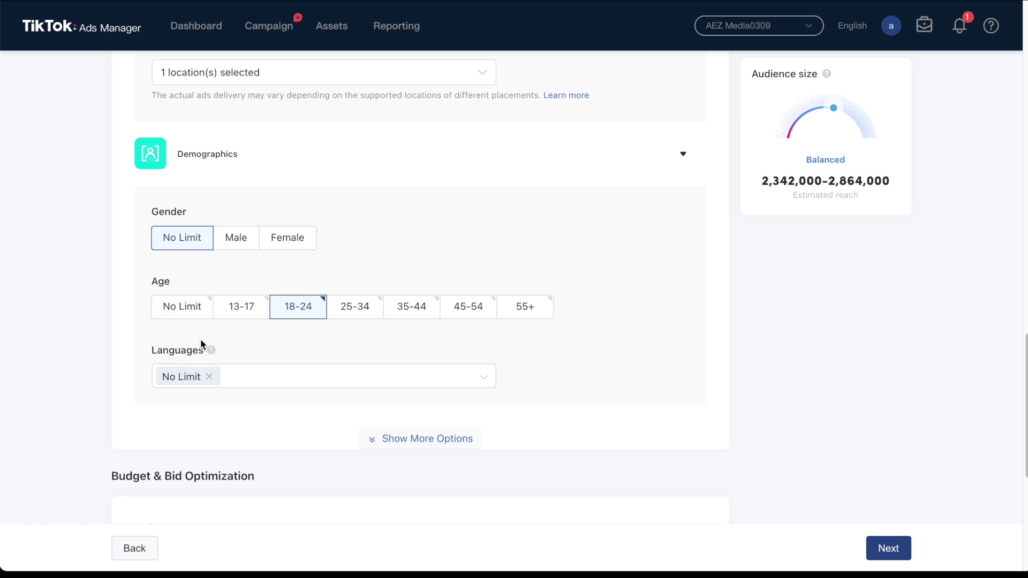
{"action": "left_click", "coordinate": [212, 381]}
{"action": "left_click", "coordinate": [204, 428]}
{"action": "left_click", "coordinate": [122, 388]}
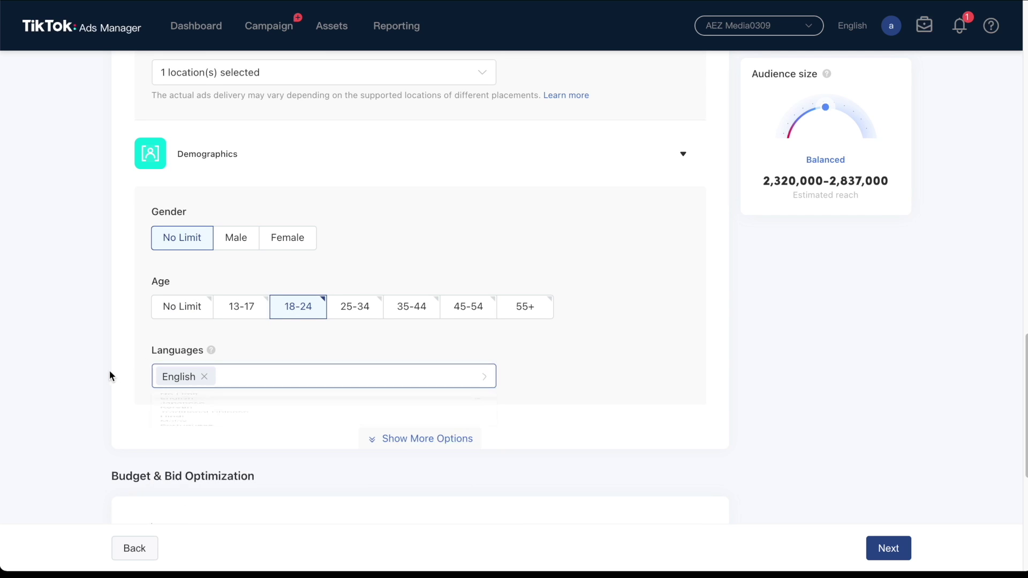
Reveal the additional targeting options and select Education as an interest category under Interest & Behavior.
{"action": "scroll", "coordinate": [271, 371], "scroll_direction": "down", "scroll_amount": 1}
{"action": "left_click", "coordinate": [423, 422]}
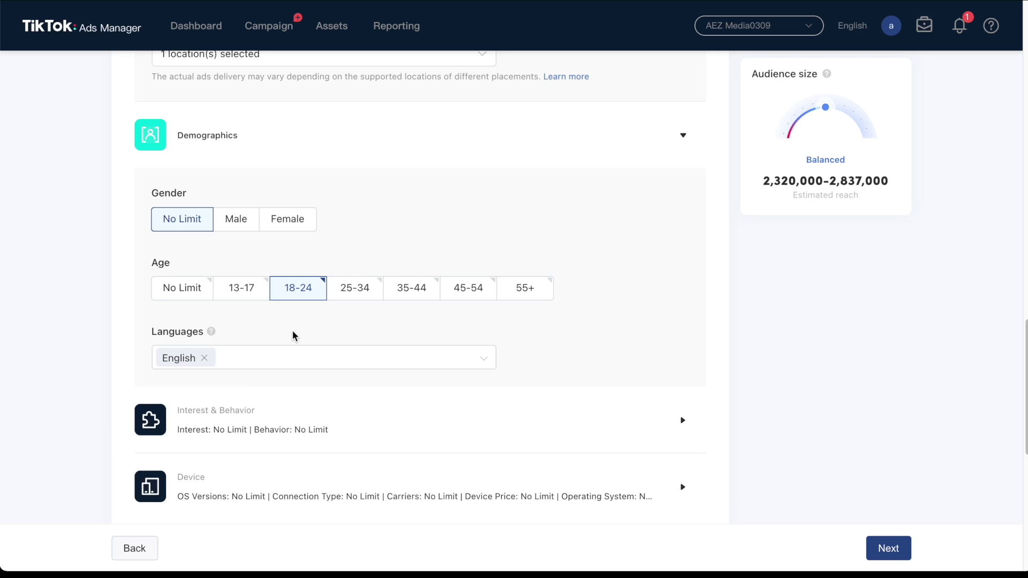
{"action": "scroll", "coordinate": [291, 330], "scroll_direction": "down", "scroll_amount": 5}
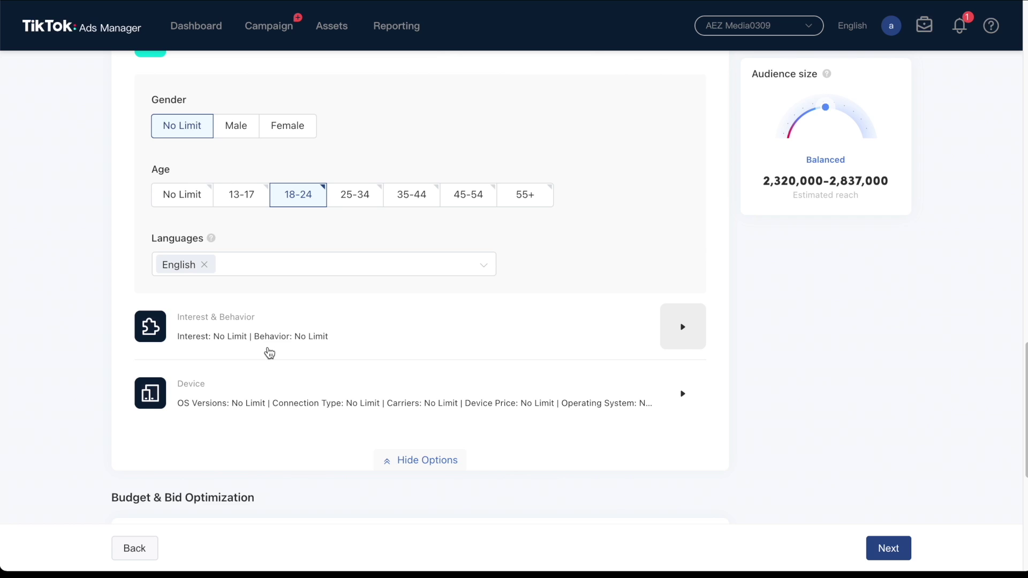
{"action": "left_click", "coordinate": [269, 353]}
{"action": "scroll", "coordinate": [268, 351], "scroll_direction": "down", "scroll_amount": 3}
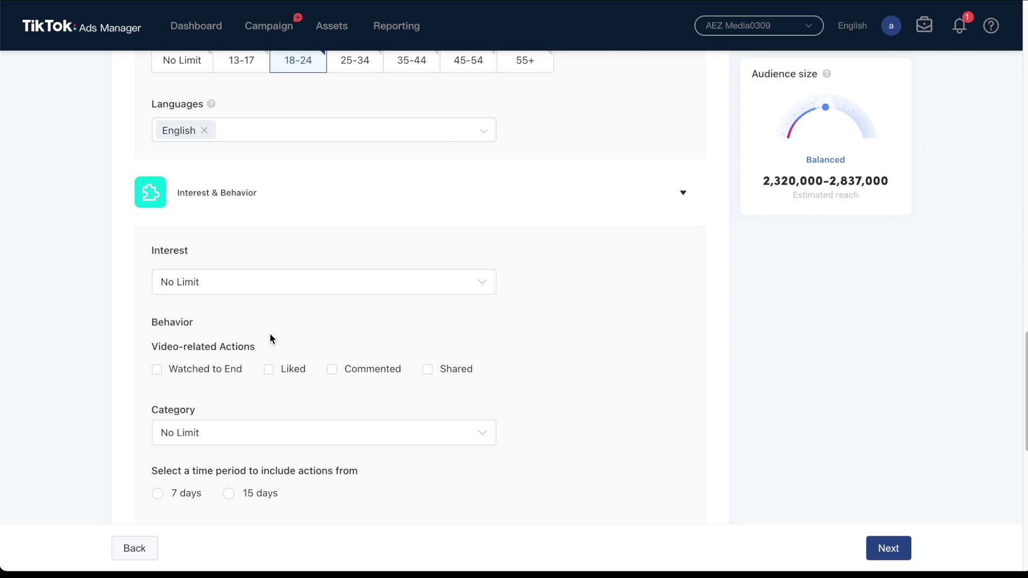
{"action": "left_click", "coordinate": [233, 291]}
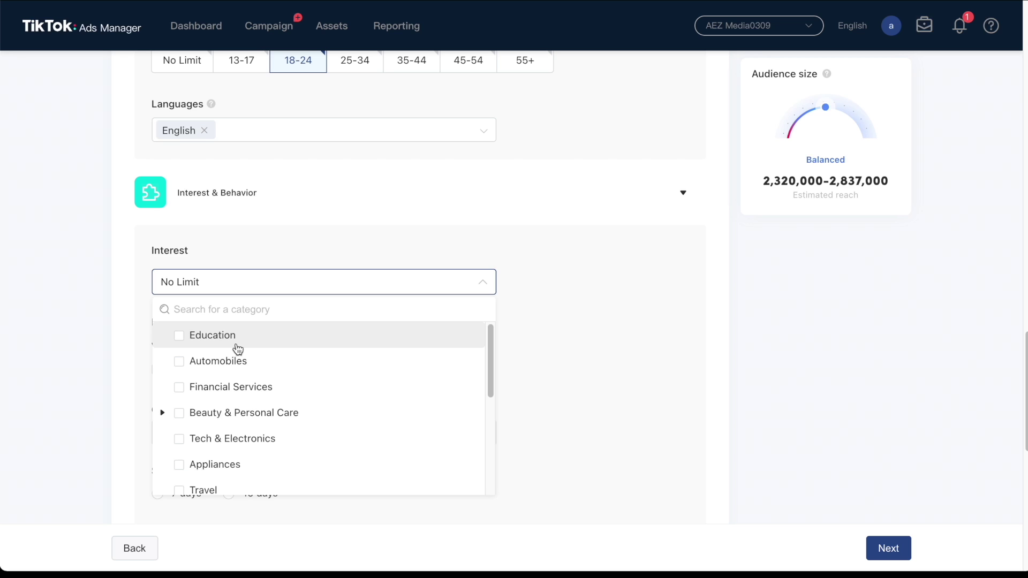
{"action": "scroll", "coordinate": [143, 355], "scroll_direction": "down", "scroll_amount": 1}
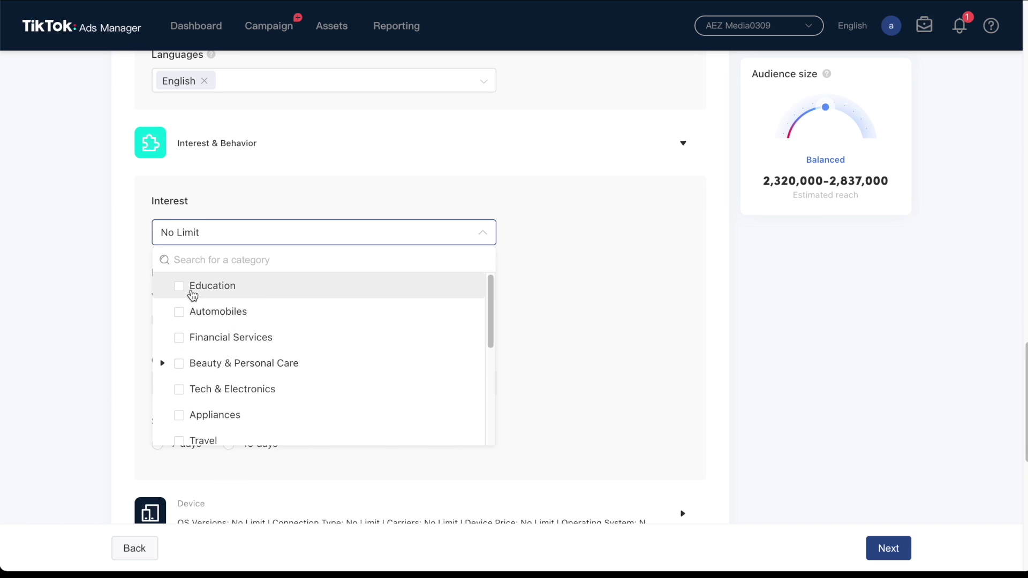
{"action": "left_click", "coordinate": [200, 295]}
{"action": "left_click", "coordinate": [133, 301]}
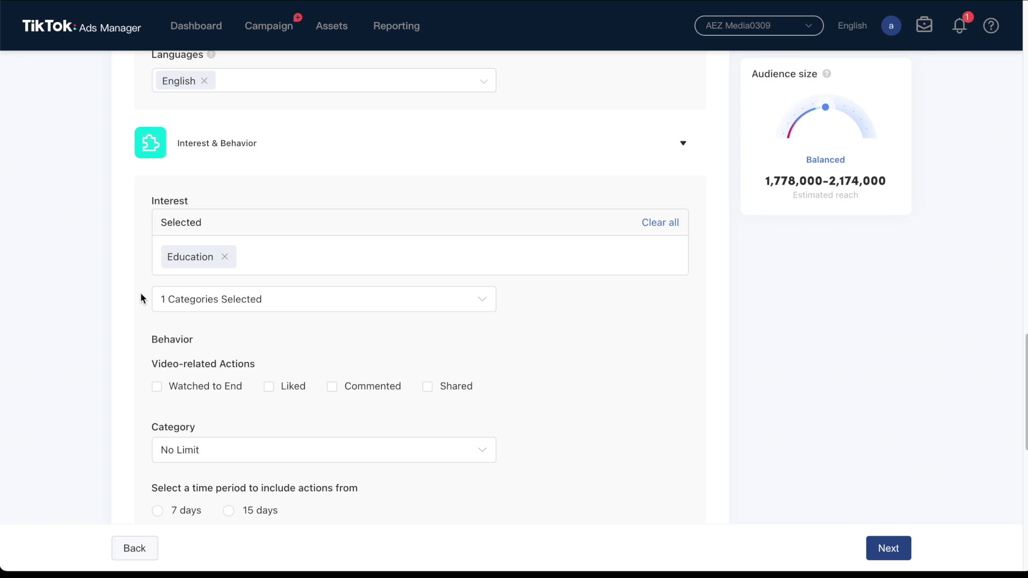
Add Beauty & Personal Care to the targeted interest categories and browse further down the category list.
{"action": "left_click", "coordinate": [199, 307]}
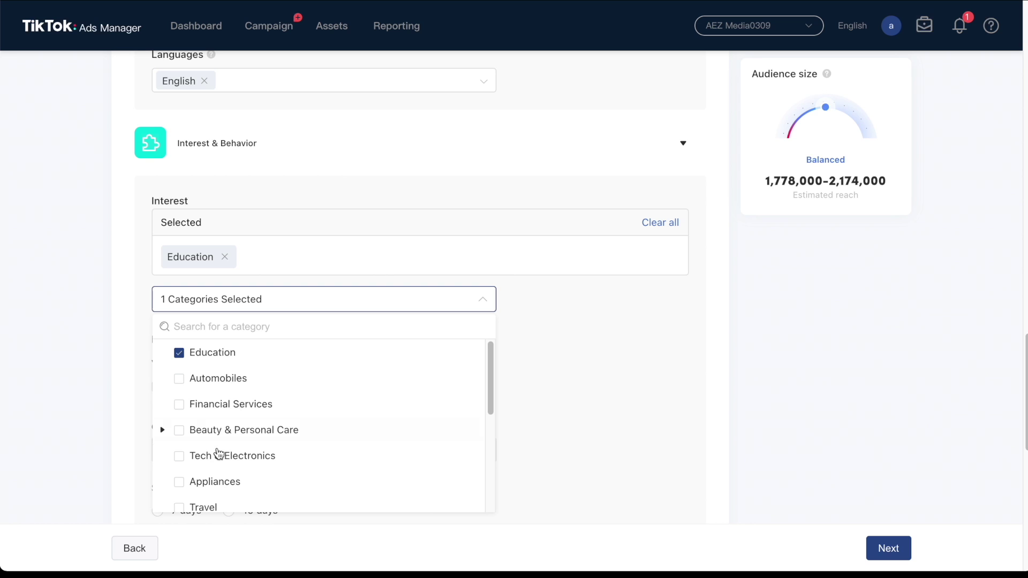
{"action": "scroll", "coordinate": [220, 453], "scroll_direction": "down", "scroll_amount": 3}
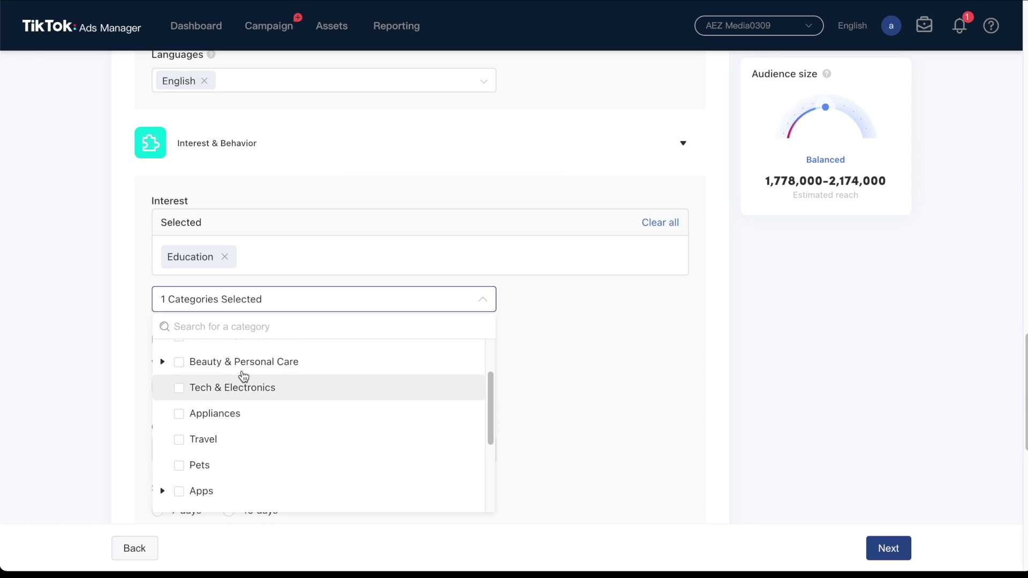
{"action": "left_click", "coordinate": [179, 354]}
{"action": "scroll", "coordinate": [256, 405], "scroll_direction": "down", "scroll_amount": 1}
{"action": "scroll", "coordinate": [256, 406], "scroll_direction": "down", "scroll_amount": 6}
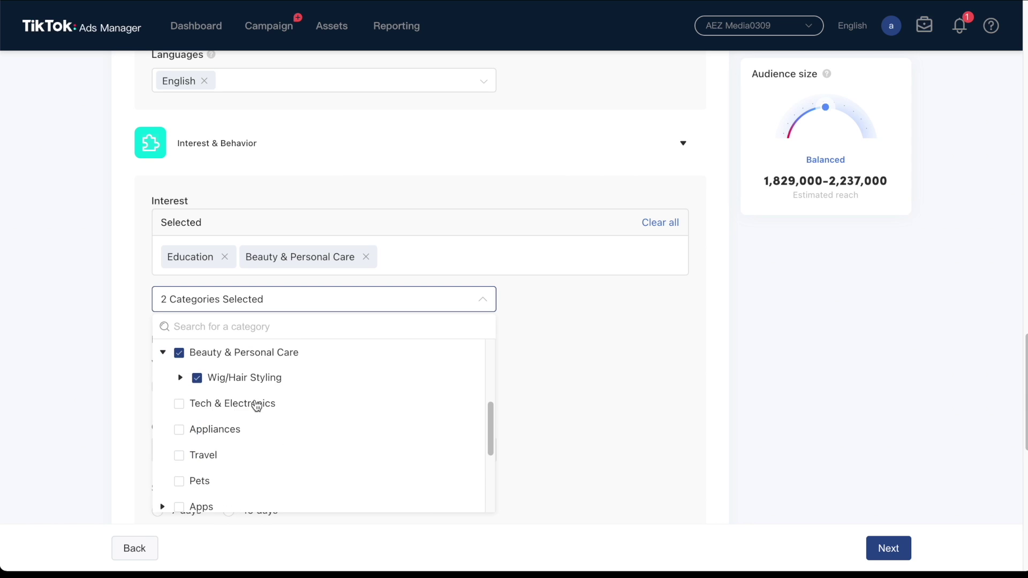
Add Apparel & Accessories to the targeted interest categories and remove Education from the selection.
{"action": "left_click", "coordinate": [250, 452]}
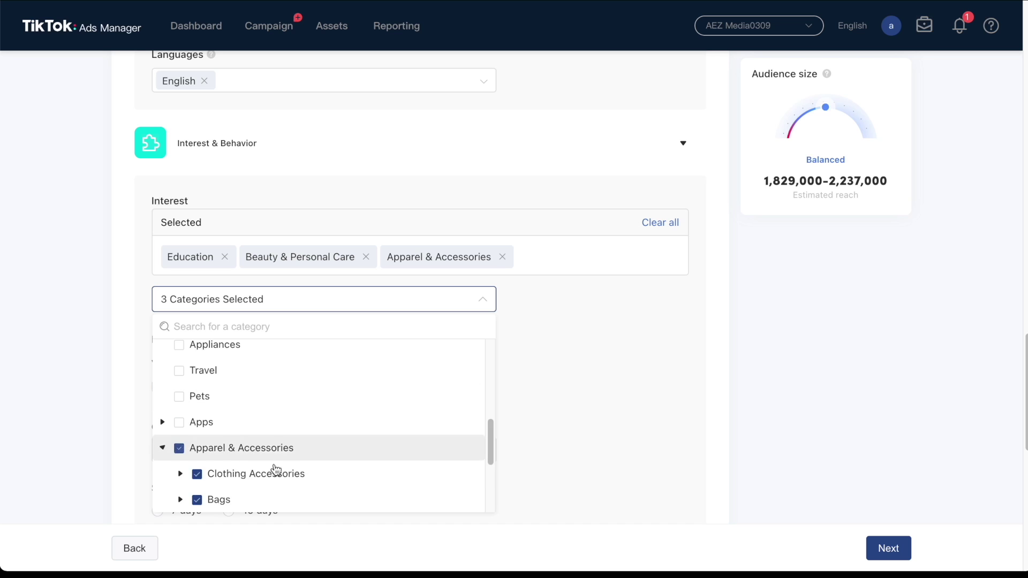
{"action": "left_click", "coordinate": [14, 367]}
{"action": "left_click", "coordinate": [224, 257]}
Target people who commented on or shared videos under the behavior's video-related actions.
{"action": "scroll", "coordinate": [131, 304], "scroll_direction": "up", "scroll_amount": 1}
{"action": "scroll", "coordinate": [131, 304], "scroll_direction": "down", "scroll_amount": 2}
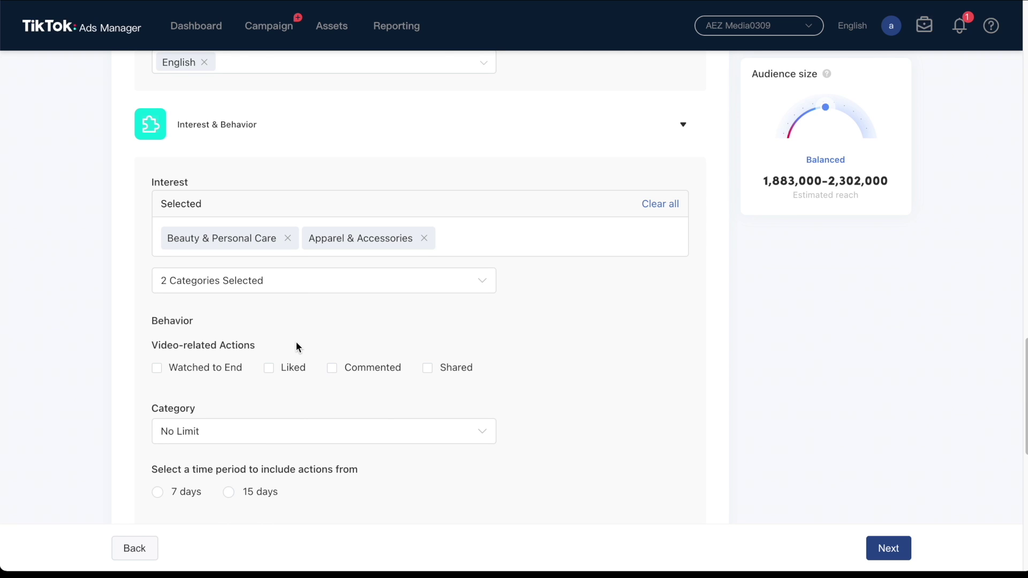
{"action": "left_click", "coordinate": [336, 371]}
{"action": "left_click", "coordinate": [450, 366]}
{"action": "scroll", "coordinate": [396, 329], "scroll_direction": "down", "scroll_amount": 1}
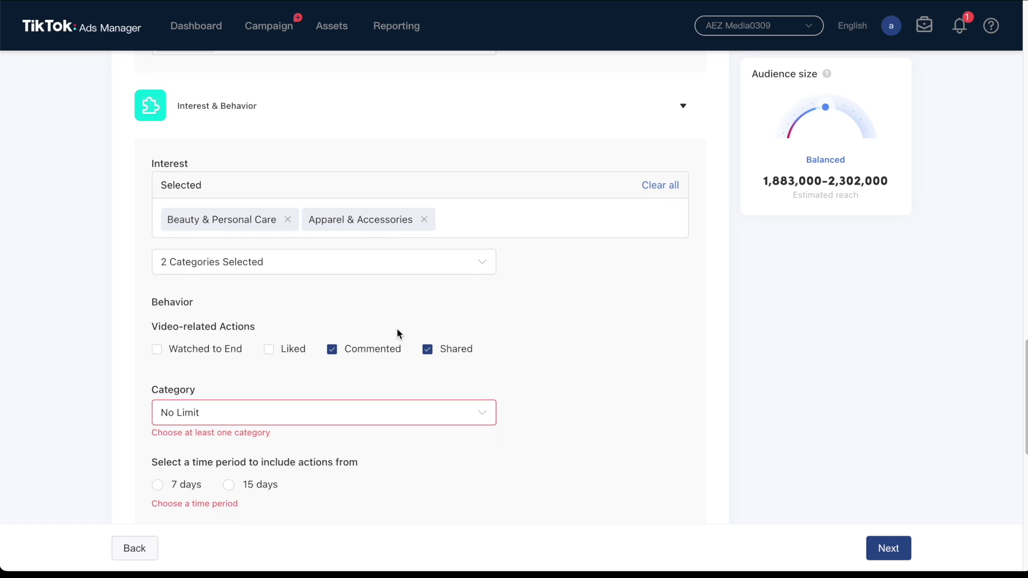
Select Fashion as the behavior's video category and include actions from the past 7 days.
{"action": "left_click", "coordinate": [359, 364]}
{"action": "scroll", "coordinate": [490, 211], "scroll_direction": "down", "scroll_amount": 3}
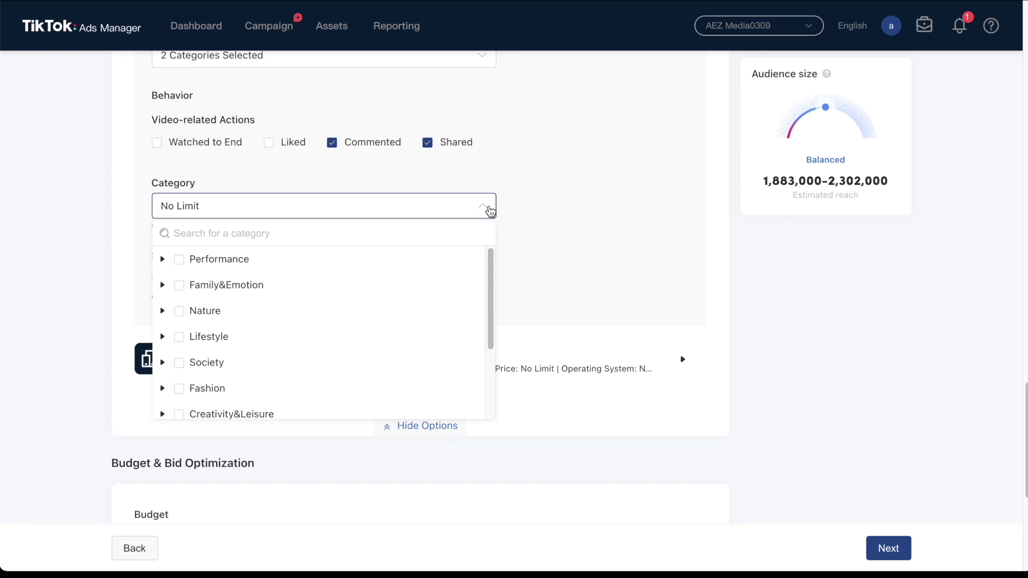
{"action": "scroll", "coordinate": [425, 299], "scroll_direction": "down", "scroll_amount": 2}
{"action": "mouse_move", "coordinate": [402, 303]}
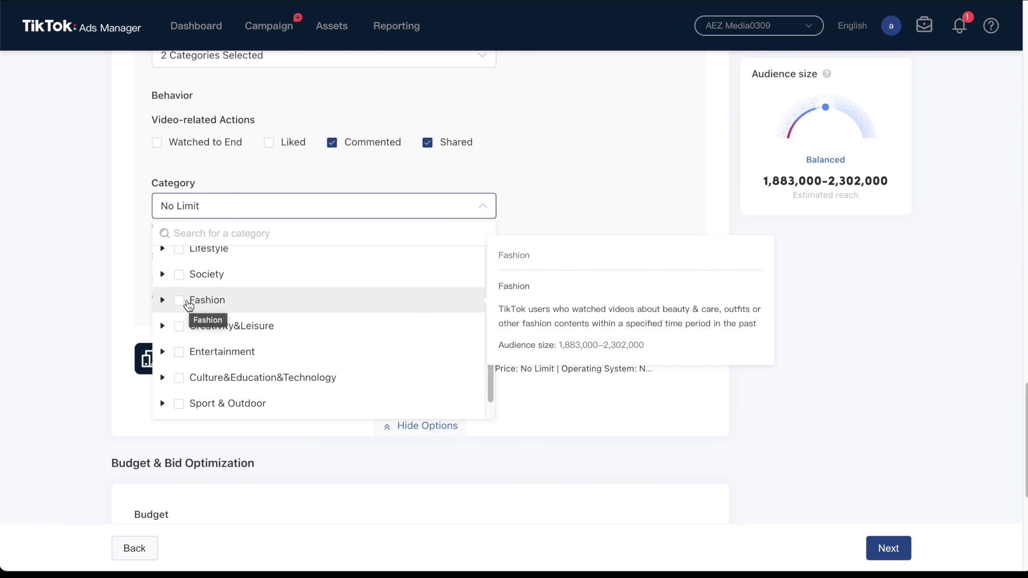
{"action": "left_click", "coordinate": [187, 302]}
{"action": "left_click", "coordinate": [551, 246]}
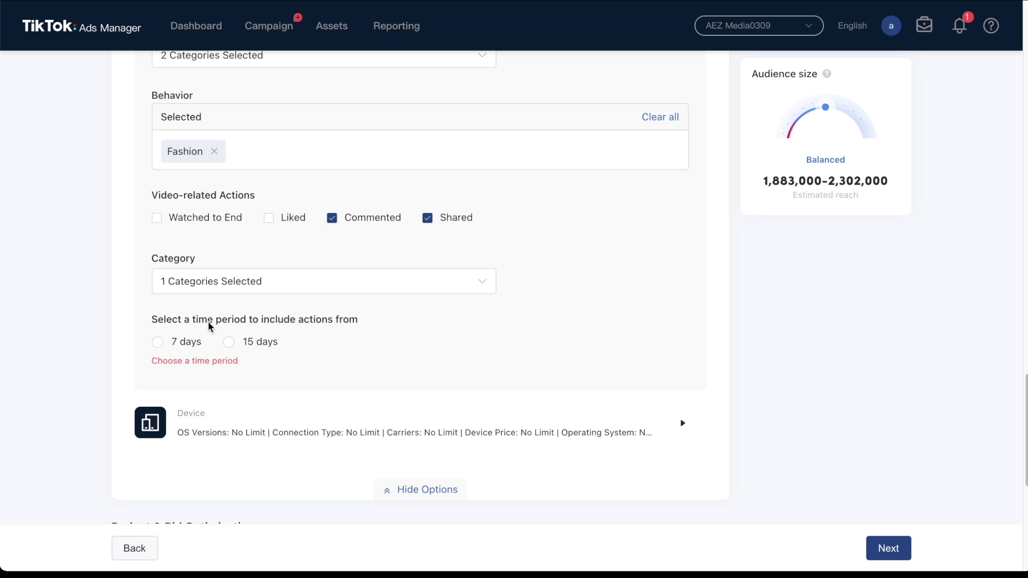
{"action": "left_click", "coordinate": [187, 343]}
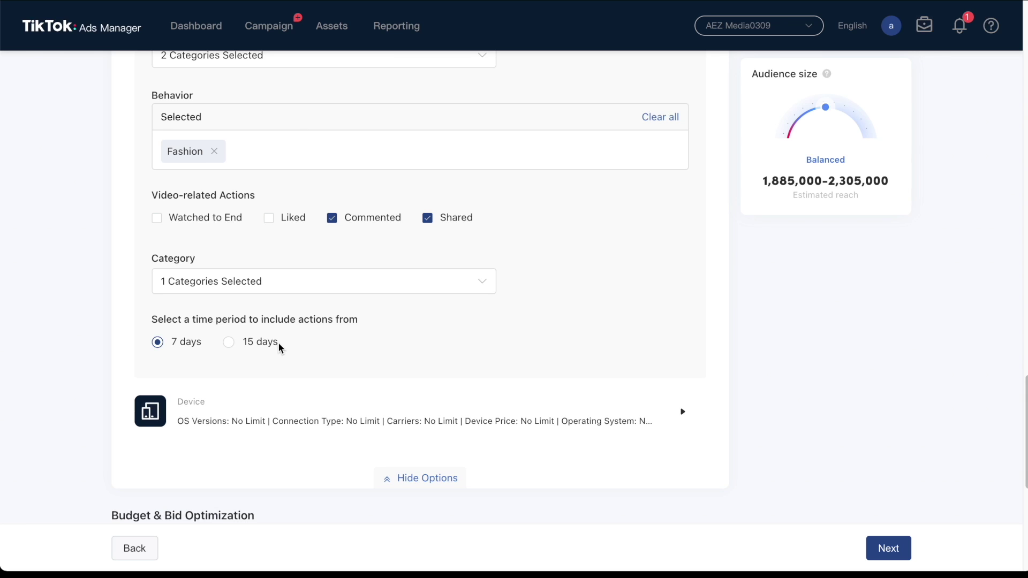
{"action": "scroll", "coordinate": [336, 352], "scroll_direction": "up", "scroll_amount": 1}
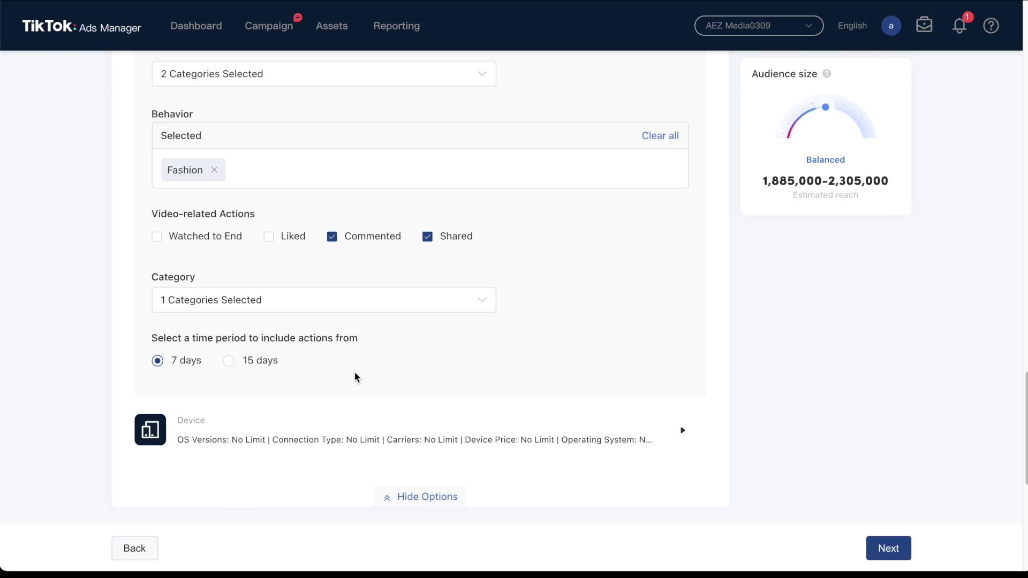
{"action": "left_click", "coordinate": [394, 301]}
{"action": "left_click", "coordinate": [624, 352]}
Examine the Device targeting options, including operating system, OS versions, connection type, carriers and device price.
{"action": "scroll", "coordinate": [589, 341], "scroll_direction": "down", "scroll_amount": 4}
{"action": "scroll", "coordinate": [587, 340], "scroll_direction": "up", "scroll_amount": 2}
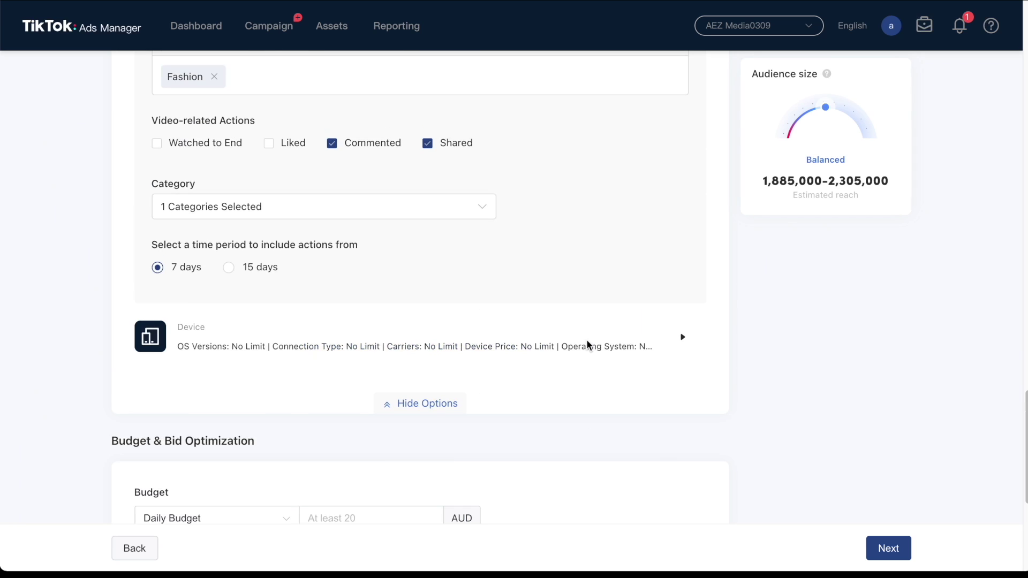
{"action": "left_click", "coordinate": [629, 352]}
{"action": "scroll", "coordinate": [471, 317], "scroll_direction": "down", "scroll_amount": 2}
{"action": "scroll", "coordinate": [469, 316], "scroll_direction": "down", "scroll_amount": 2}
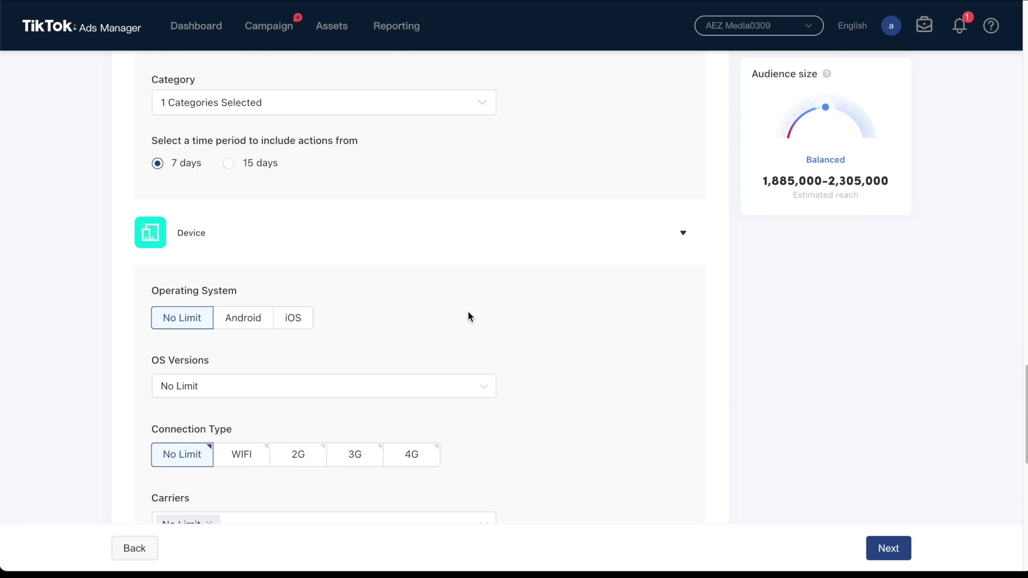
{"action": "scroll", "coordinate": [468, 316], "scroll_direction": "down", "scroll_amount": 1}
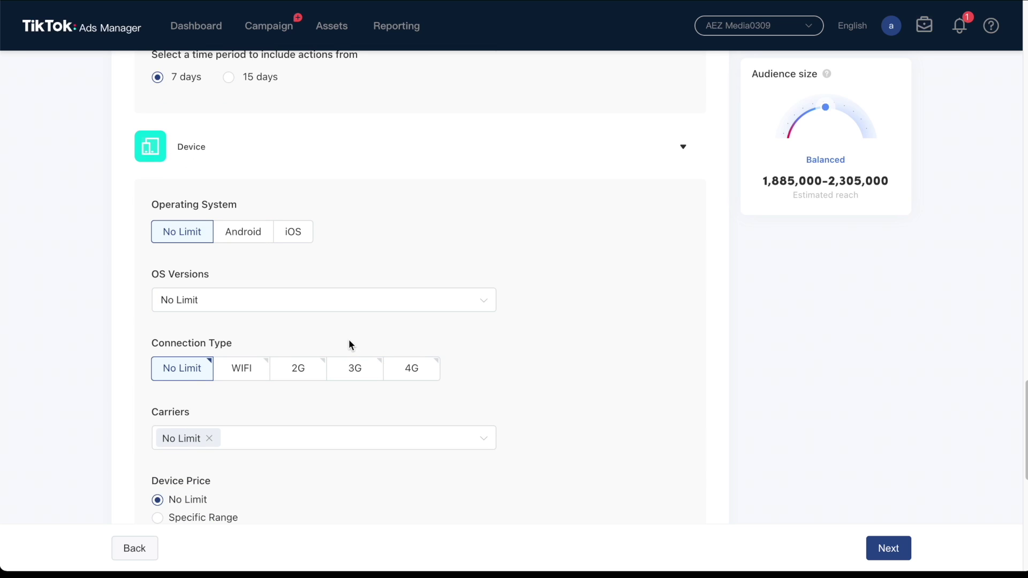
{"action": "scroll", "coordinate": [349, 342], "scroll_direction": "down", "scroll_amount": 3}
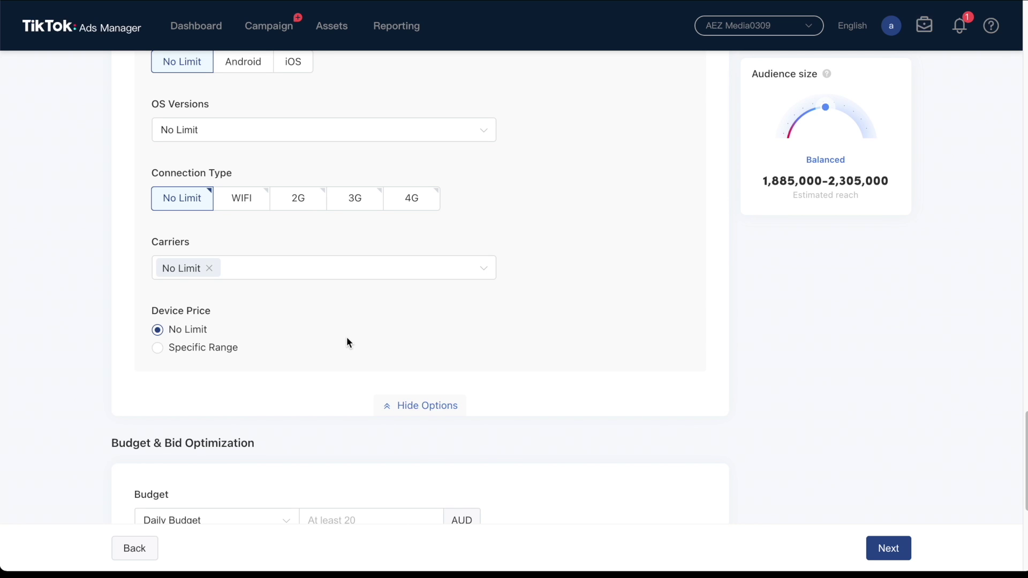
{"action": "scroll", "coordinate": [297, 209], "scroll_direction": "up", "scroll_amount": 2}
{"action": "scroll", "coordinate": [296, 205], "scroll_direction": "down", "scroll_amount": 5}
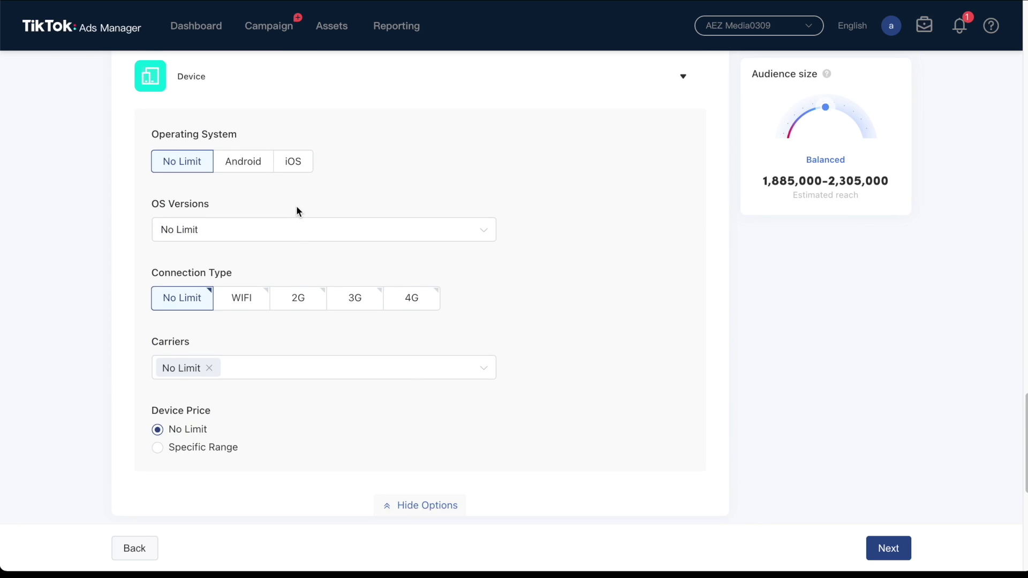
{"action": "scroll", "coordinate": [484, 176], "scroll_direction": "up", "scroll_amount": 5}
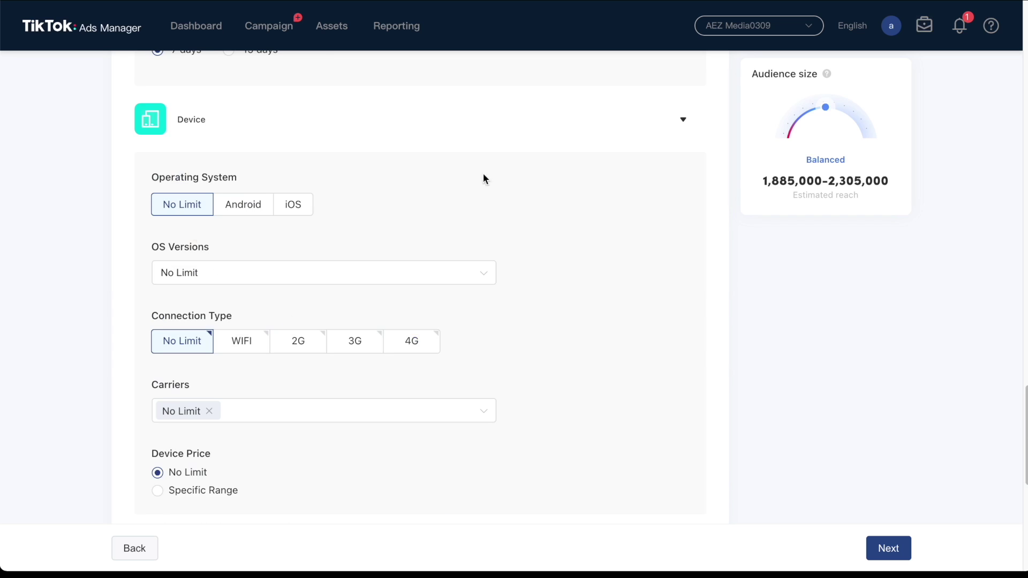
{"action": "left_click", "coordinate": [664, 116]}
Set the ad group's daily budget to 20.00 AUD.
{"action": "scroll", "coordinate": [373, 224], "scroll_direction": "down", "scroll_amount": 2}
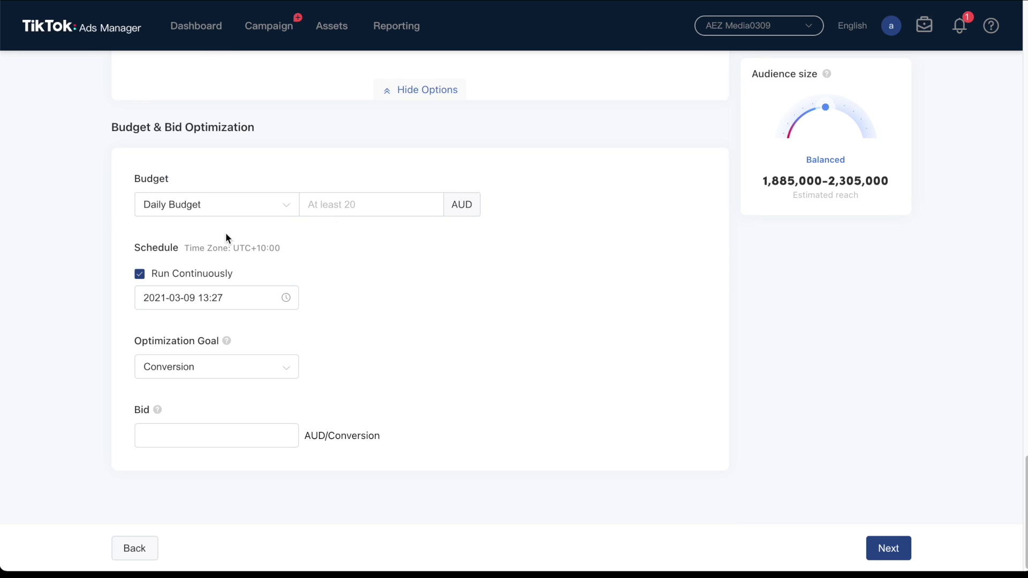
{"action": "left_click", "coordinate": [309, 212]}
{"action": "type", "text": "20.00"}
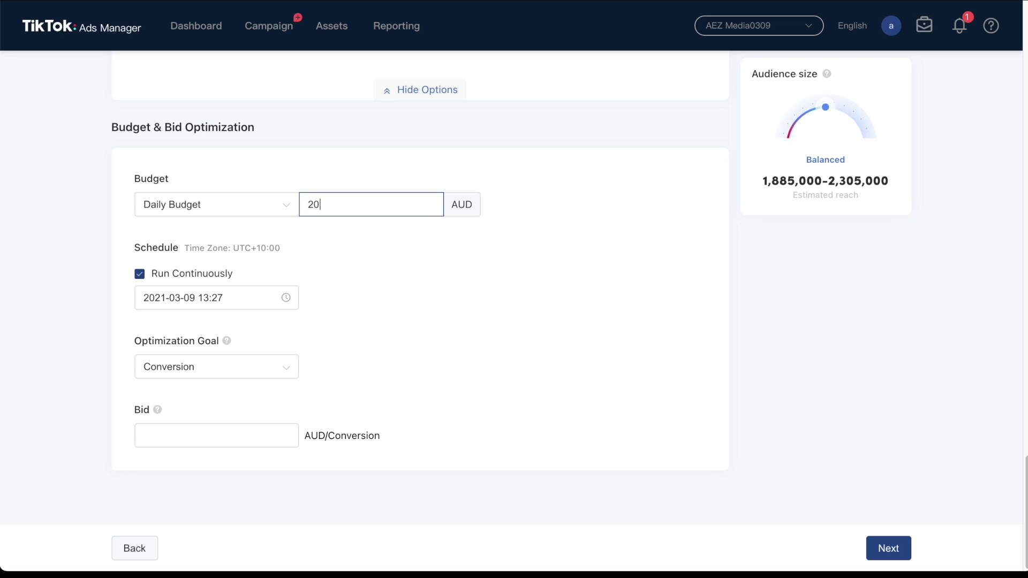
{"action": "left_click", "coordinate": [365, 234]}
{"action": "scroll", "coordinate": [276, 332], "scroll_direction": "down", "scroll_amount": 1}
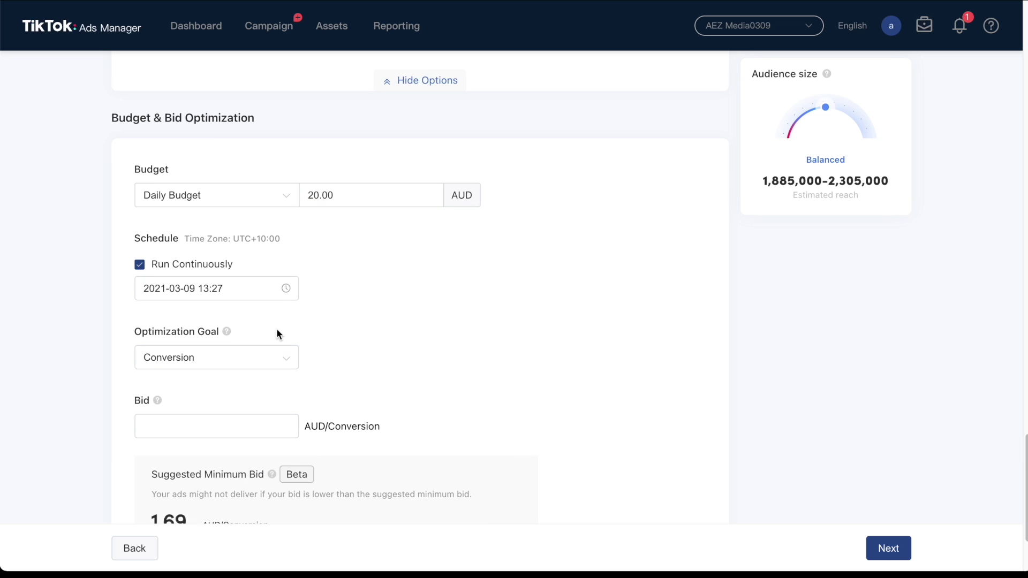
Check the schedule and the available optimization goals, keeping Conversion as the goal.
{"action": "left_click", "coordinate": [182, 252]}
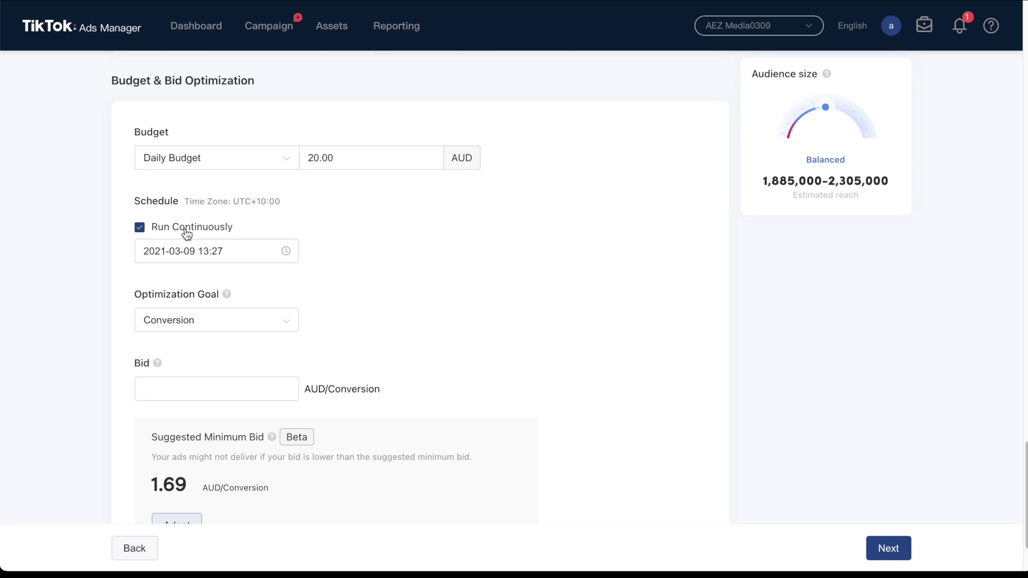
{"action": "scroll", "coordinate": [186, 234], "scroll_direction": "down", "scroll_amount": 1}
{"action": "scroll", "coordinate": [215, 266], "scroll_direction": "down", "scroll_amount": 1}
{"action": "left_click", "coordinate": [216, 273]}
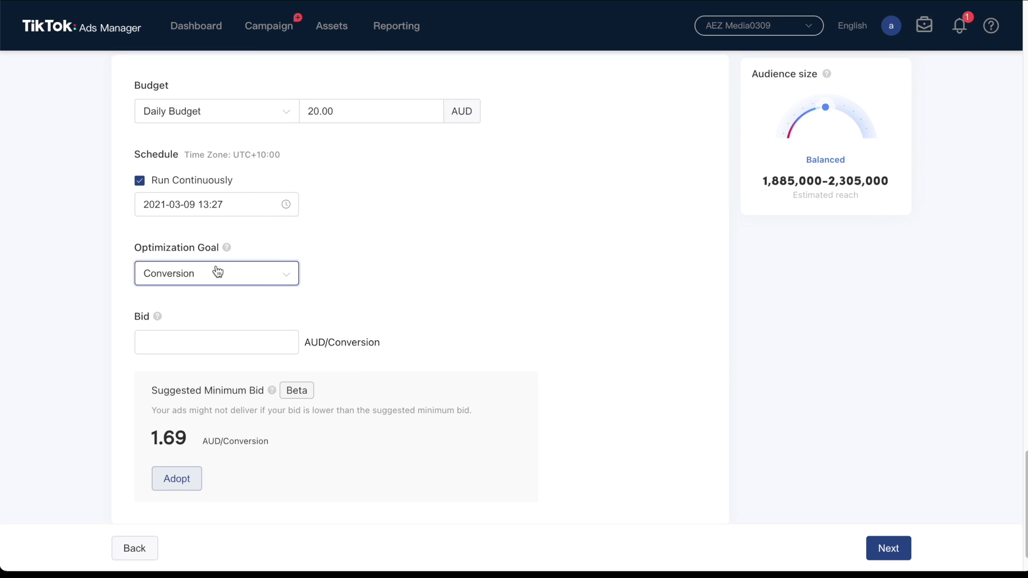
{"action": "scroll", "coordinate": [342, 240], "scroll_direction": "down", "scroll_amount": 1}
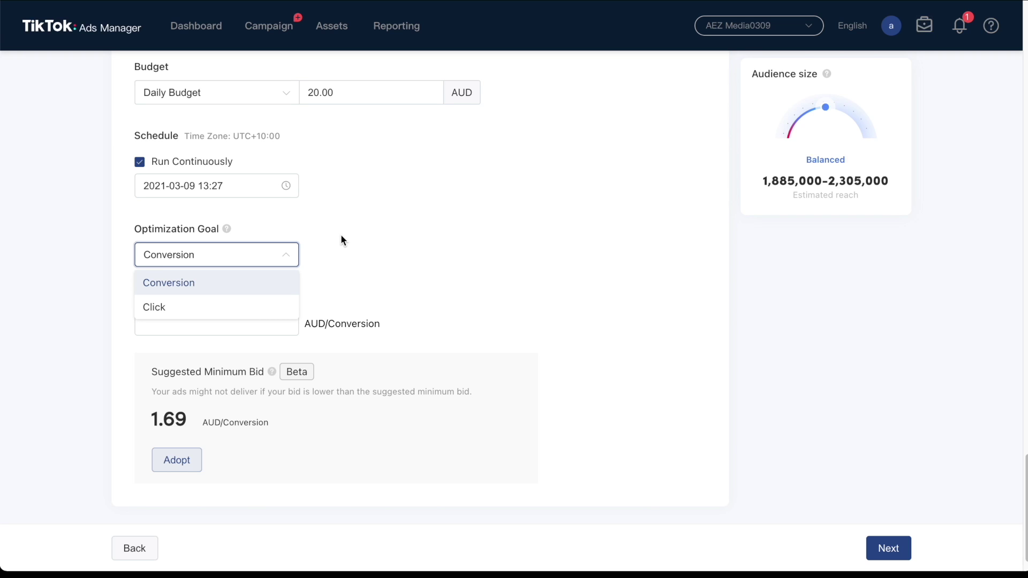
{"action": "left_click", "coordinate": [223, 294]}
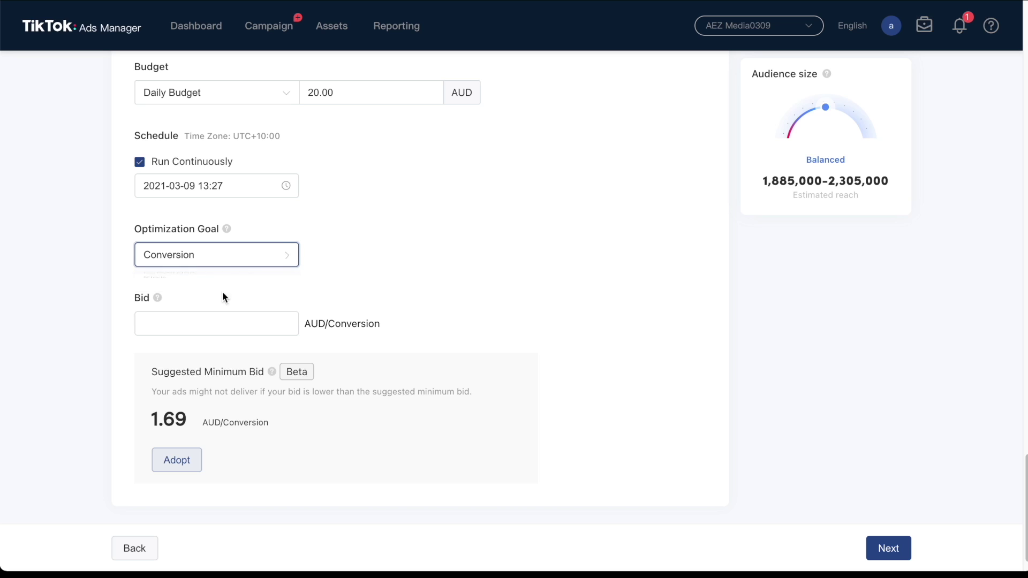
Review the ad group's pixel and optimization event settings, and compare them with the optimization goal in the budget section.
{"action": "scroll", "coordinate": [425, 260], "scroll_direction": "up", "scroll_amount": 20}
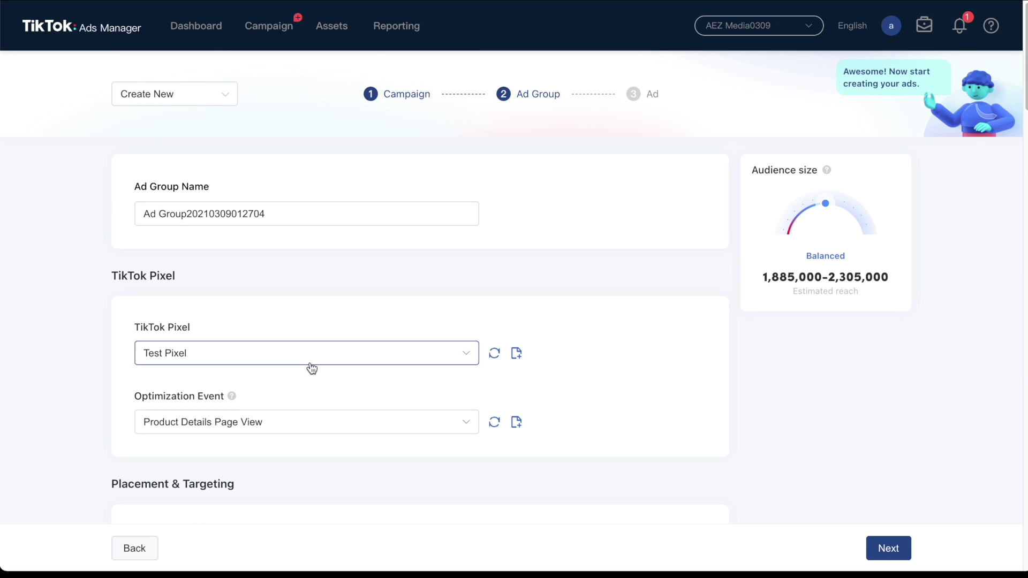
{"action": "scroll", "coordinate": [310, 367], "scroll_direction": "down", "scroll_amount": 1}
{"action": "scroll", "coordinate": [262, 378], "scroll_direction": "down", "scroll_amount": 2}
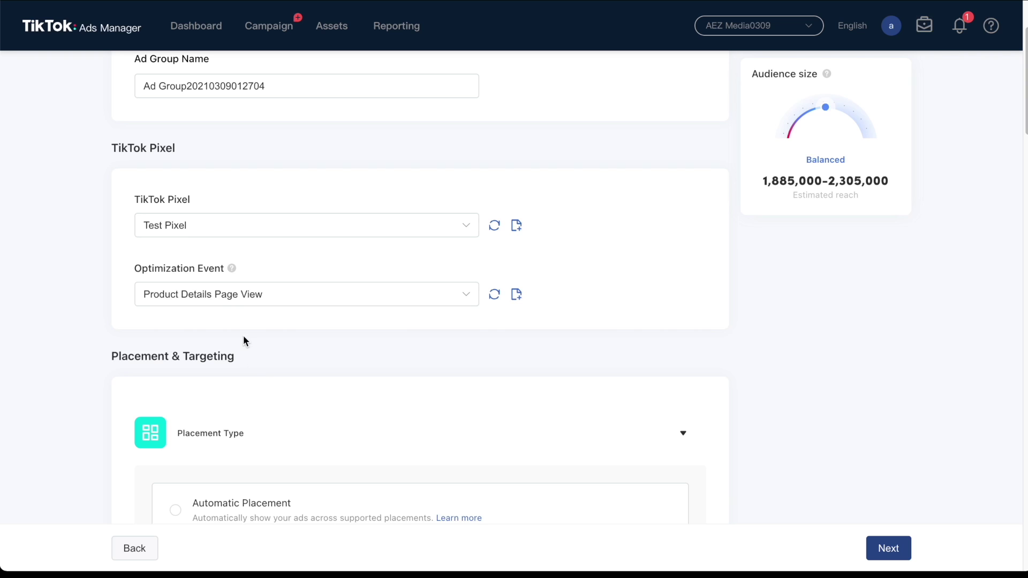
{"action": "scroll", "coordinate": [243, 336], "scroll_direction": "down", "scroll_amount": 15}
{"action": "scroll", "coordinate": [237, 333], "scroll_direction": "up", "scroll_amount": 5}
{"action": "scroll", "coordinate": [238, 343], "scroll_direction": "down", "scroll_amount": 2}
{"action": "scroll", "coordinate": [198, 377], "scroll_direction": "down", "scroll_amount": 3}
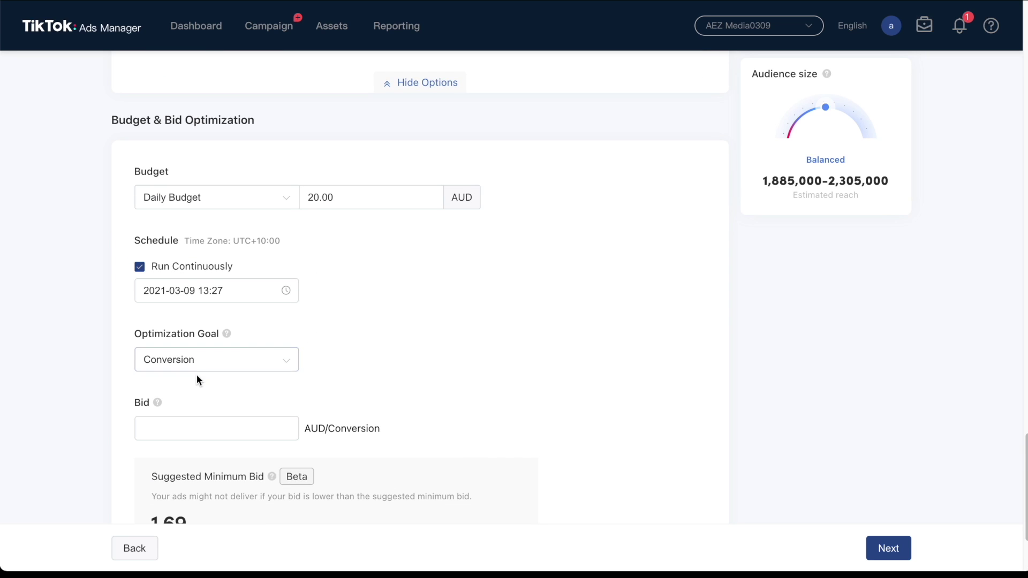
{"action": "left_click", "coordinate": [198, 289]}
{"action": "left_click", "coordinate": [498, 217]}
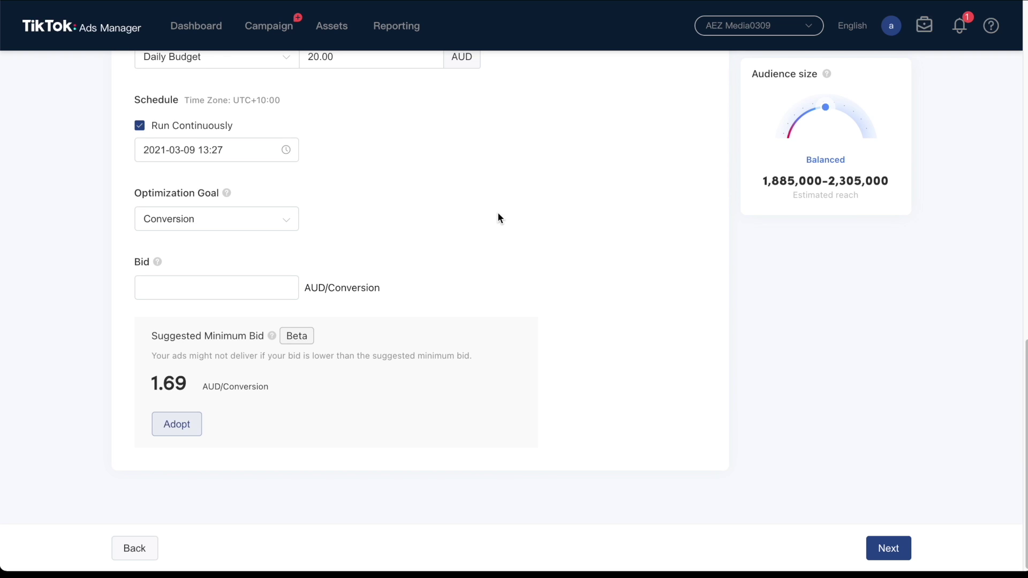
{"action": "scroll", "coordinate": [504, 209], "scroll_direction": "up", "scroll_amount": 1}
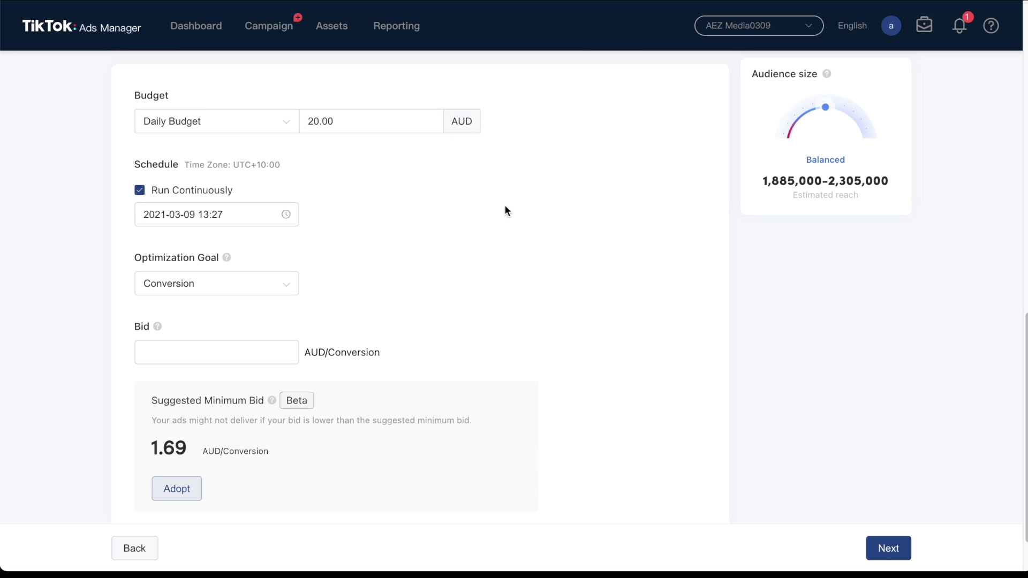
{"action": "scroll", "coordinate": [505, 209], "scroll_direction": "down", "scroll_amount": 1}
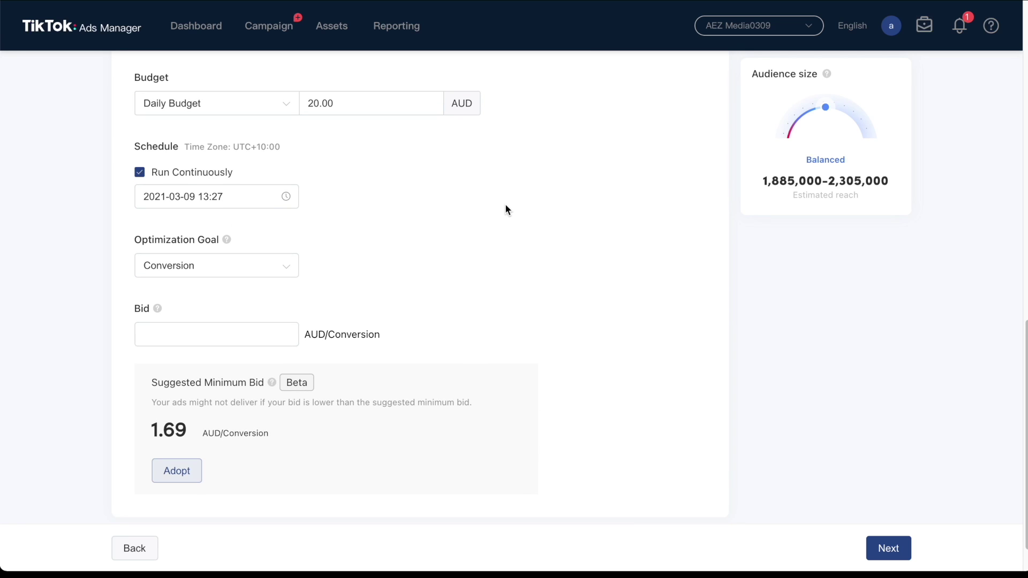
{"action": "scroll", "coordinate": [505, 209], "scroll_direction": "up", "scroll_amount": 1}
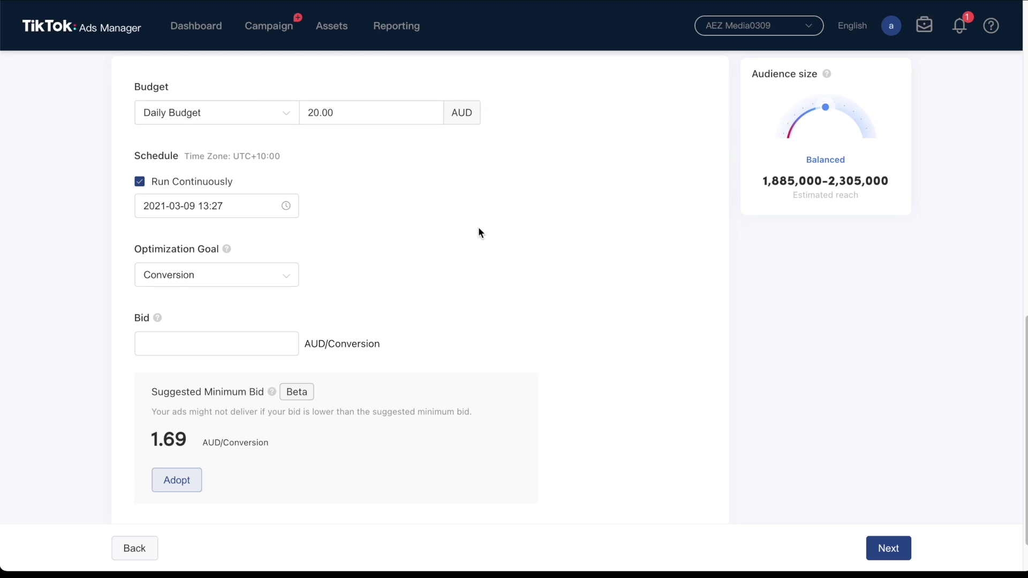
Adopt the suggested minimum bid of 1.69 AUD per conversion and continue to the ad setup.
{"action": "scroll", "coordinate": [479, 230], "scroll_direction": "down", "scroll_amount": 2}
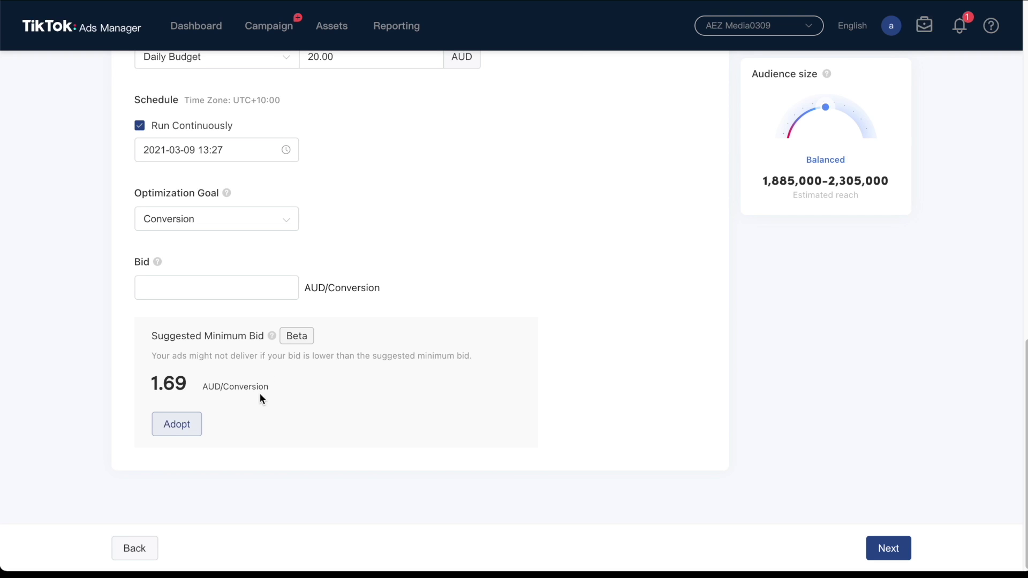
{"action": "left_click", "coordinate": [195, 422]}
{"action": "scroll", "coordinate": [563, 355], "scroll_direction": "up", "scroll_amount": 2}
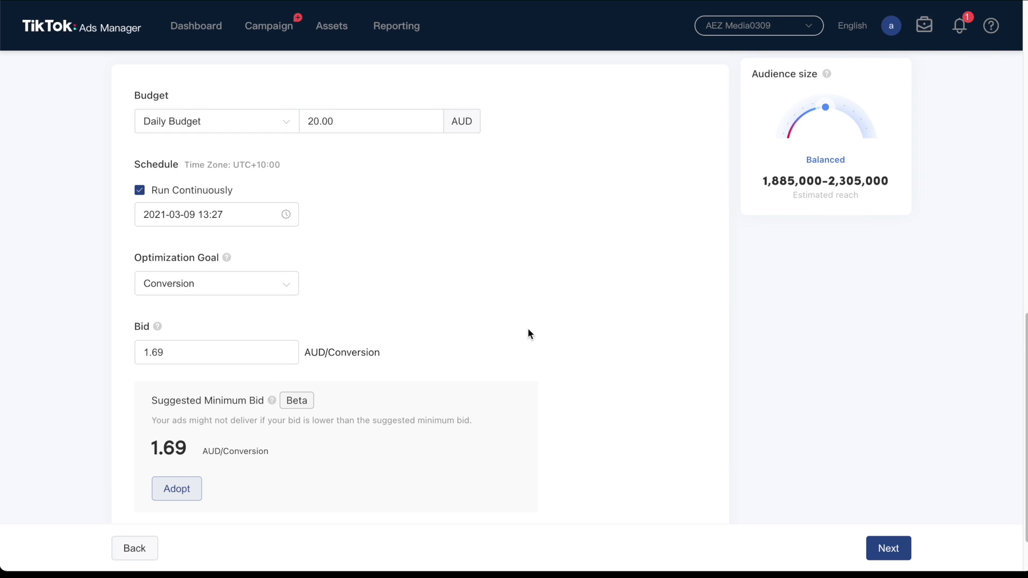
{"action": "scroll", "coordinate": [529, 328], "scroll_direction": "up", "scroll_amount": 1}
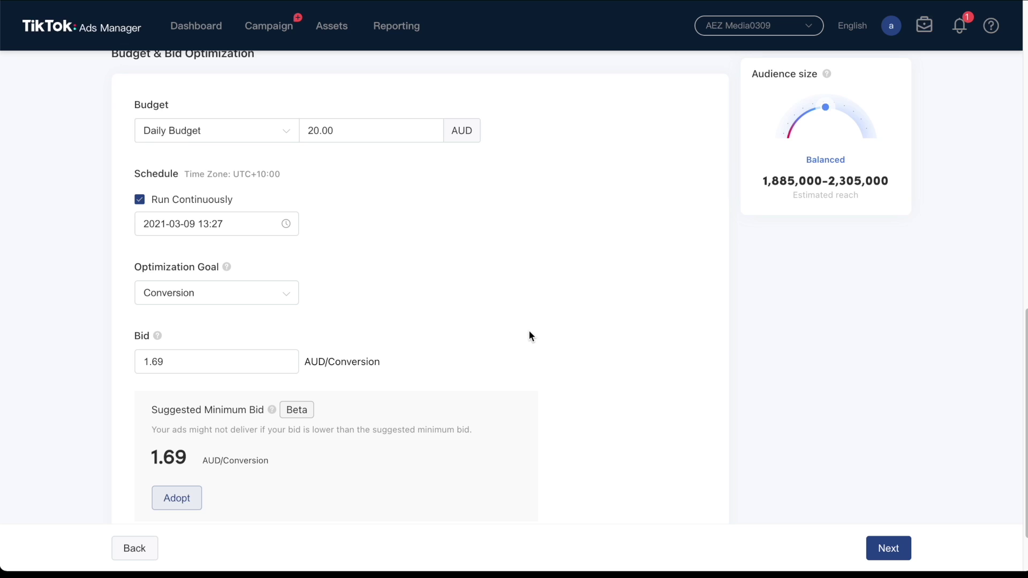
{"action": "scroll", "coordinate": [529, 335], "scroll_direction": "up", "scroll_amount": 2}
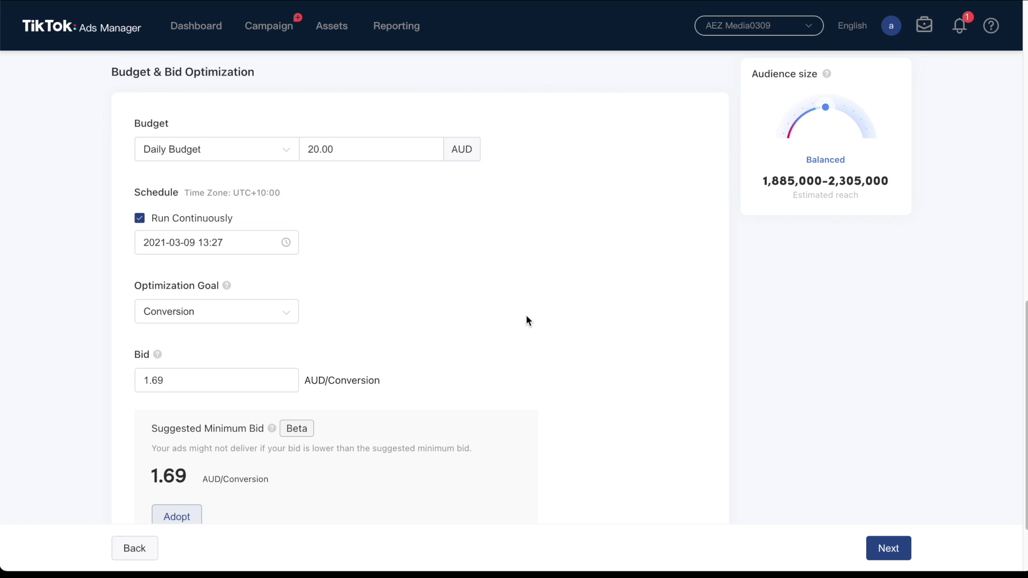
{"action": "scroll", "coordinate": [528, 320], "scroll_direction": "down", "scroll_amount": 3}
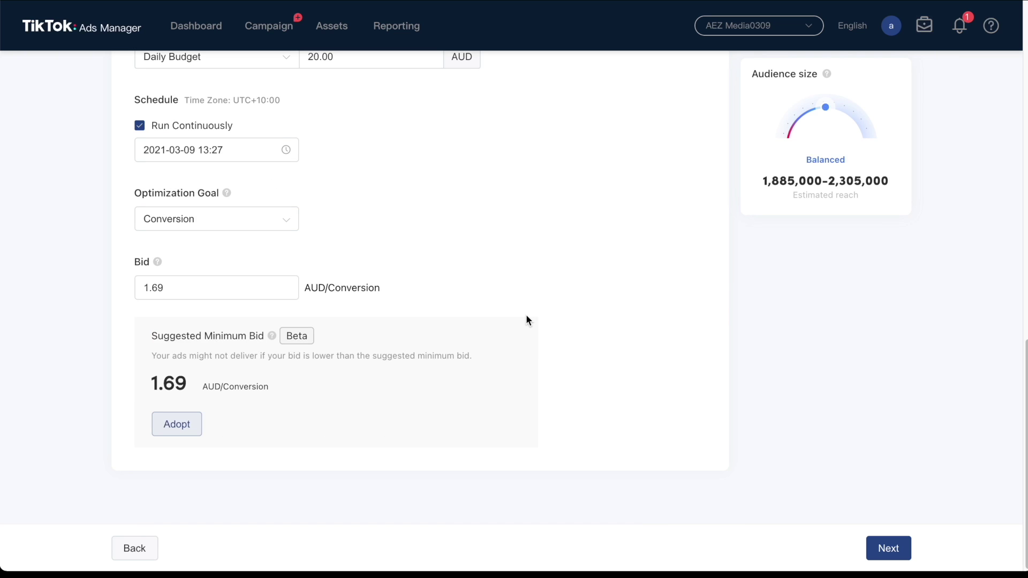
{"action": "left_click", "coordinate": [888, 545]}
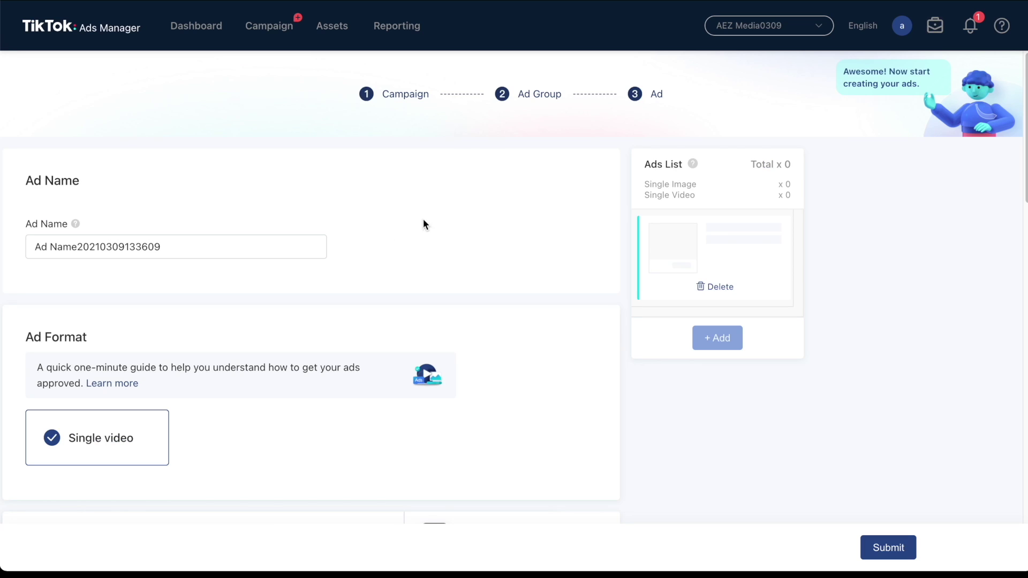
Rename the ad as TEST_XX.
{"action": "left_click", "coordinate": [291, 253]}
{"action": "key", "text": "ctrl+a"}
{"action": "type", "text": "A"}
{"action": "key", "text": "BackSpace"}
{"action": "type", "text": "TEST_"}
{"action": "key", "text": "BackSpace"}
{"action": "type", "text": "_XX"}
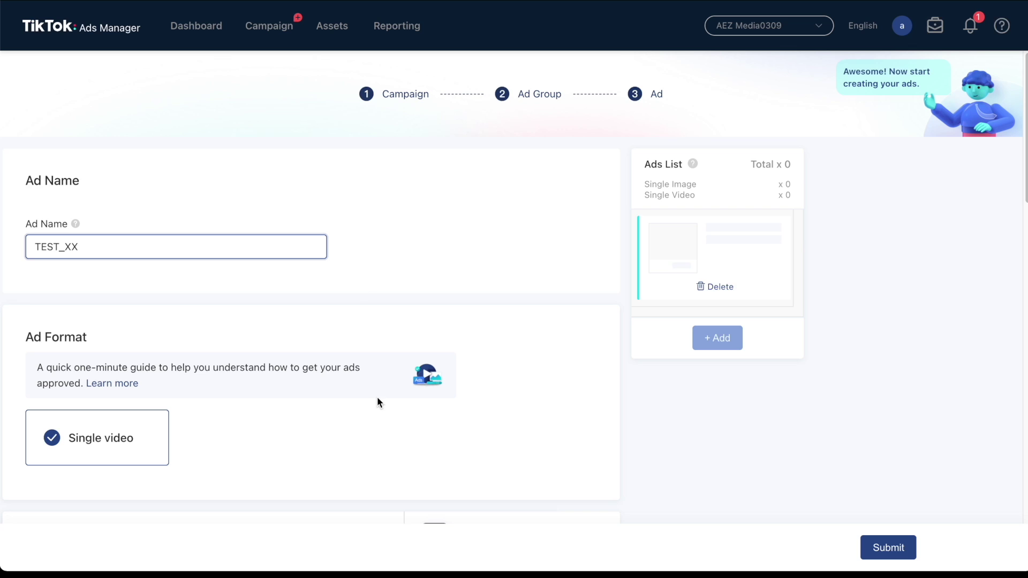
Review the ad format choices and the video options for uploading, using the library or creating media, keeping Single video.
{"action": "left_click", "coordinate": [377, 396]}
{"action": "scroll", "coordinate": [323, 388], "scroll_direction": "down", "scroll_amount": 1}
{"action": "scroll", "coordinate": [153, 341], "scroll_direction": "down", "scroll_amount": 1}
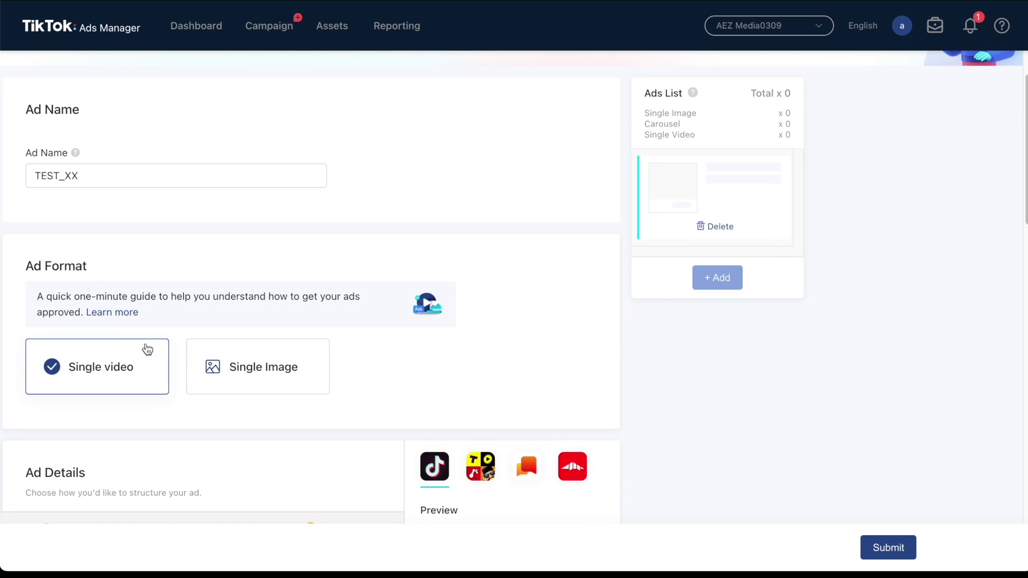
{"action": "scroll", "coordinate": [153, 353], "scroll_direction": "down", "scroll_amount": 1}
{"action": "scroll", "coordinate": [299, 379], "scroll_direction": "down", "scroll_amount": 1}
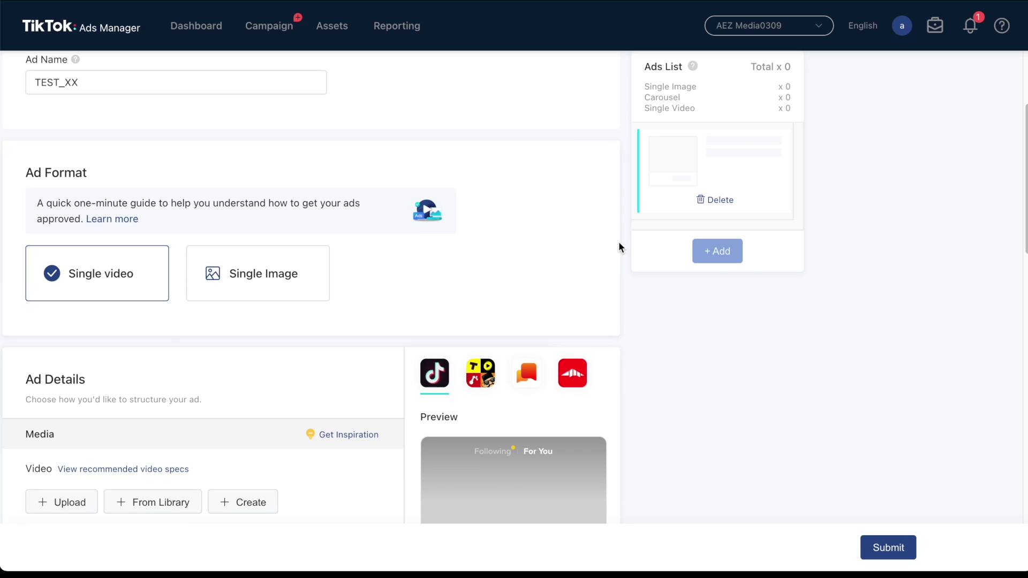
{"action": "scroll", "coordinate": [619, 242], "scroll_direction": "down", "scroll_amount": 4}
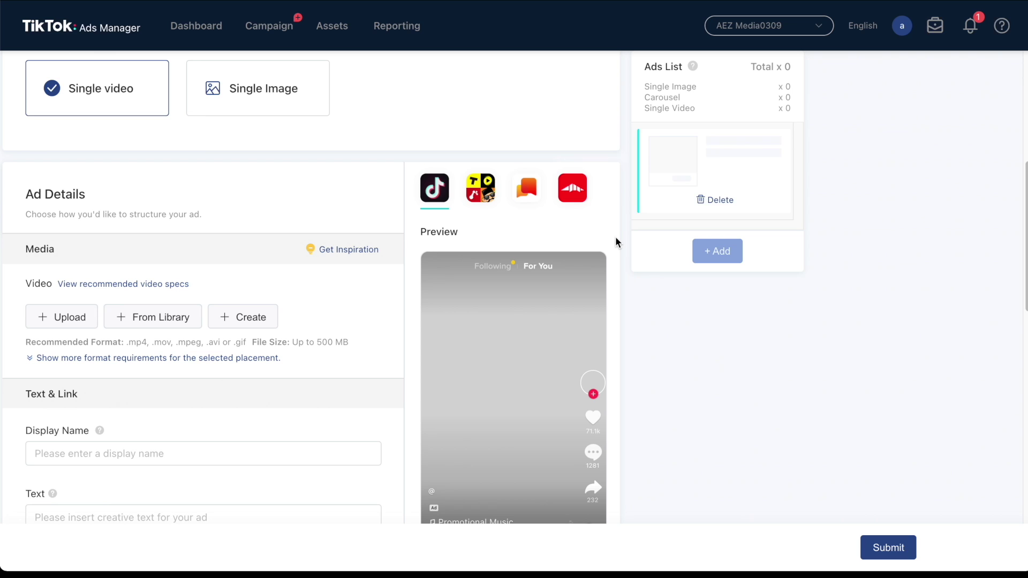
{"action": "scroll", "coordinate": [608, 155], "scroll_direction": "down", "scroll_amount": 1}
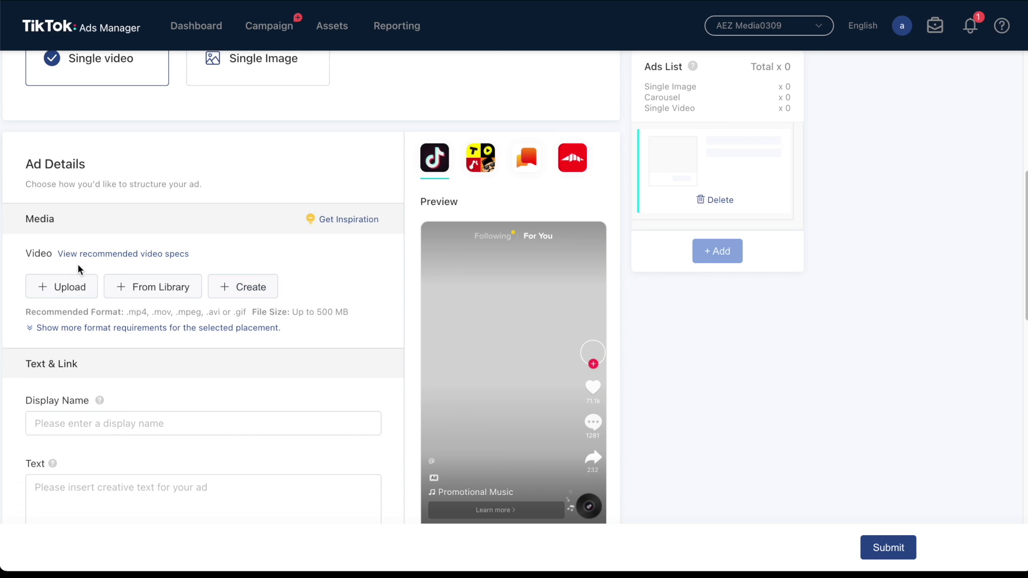
{"action": "scroll", "coordinate": [67, 292], "scroll_direction": "down", "scroll_amount": 1}
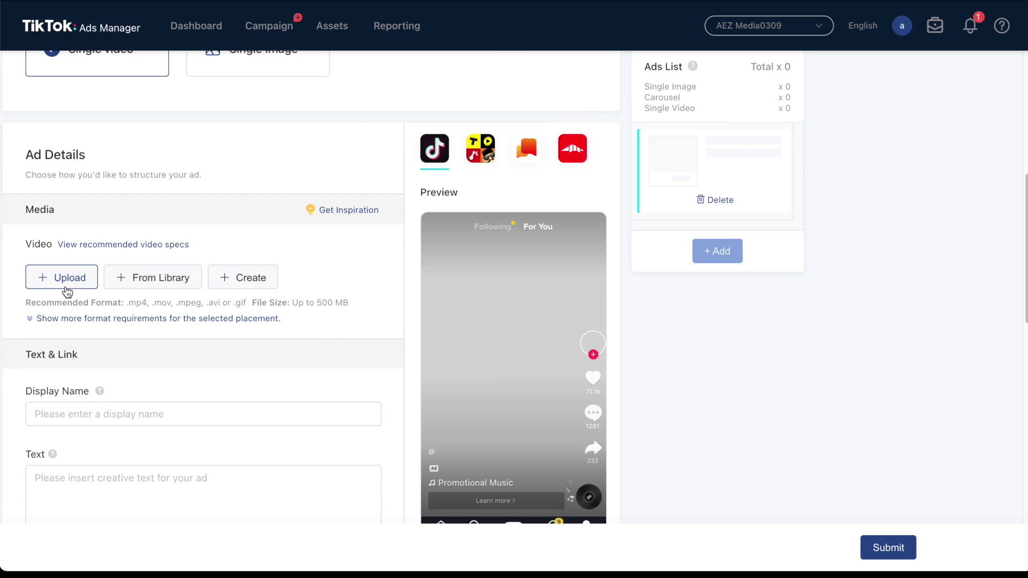
{"action": "scroll", "coordinate": [67, 292], "scroll_direction": "down", "scroll_amount": 1}
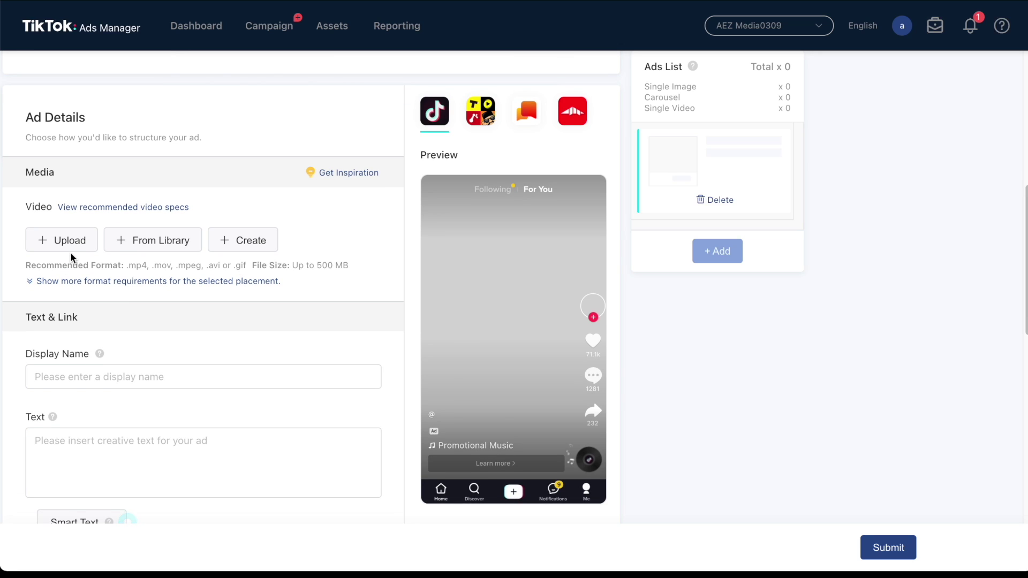
{"action": "scroll", "coordinate": [72, 257], "scroll_direction": "down", "scroll_amount": 1}
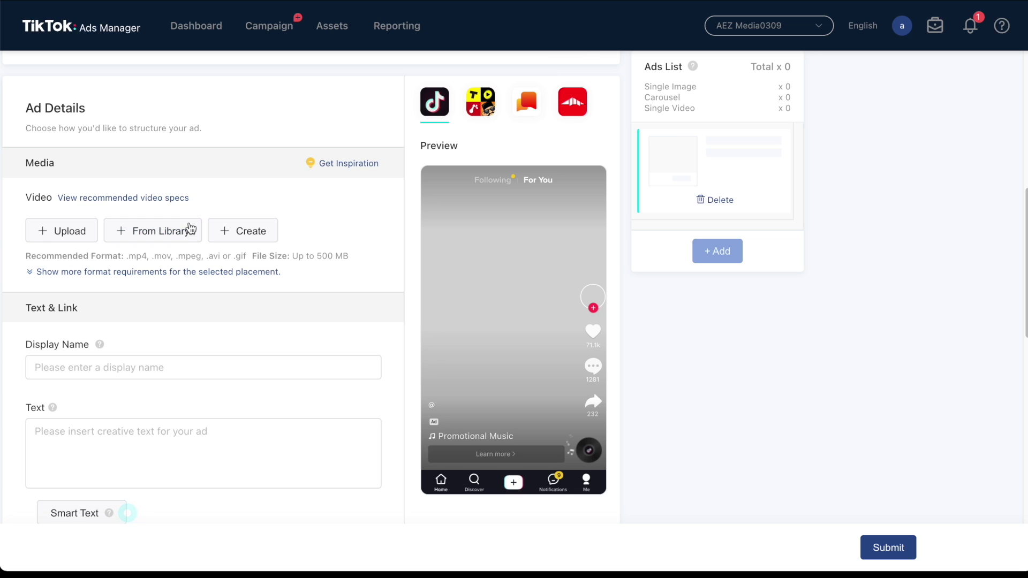
{"action": "scroll", "coordinate": [289, 187], "scroll_direction": "down", "scroll_amount": 1}
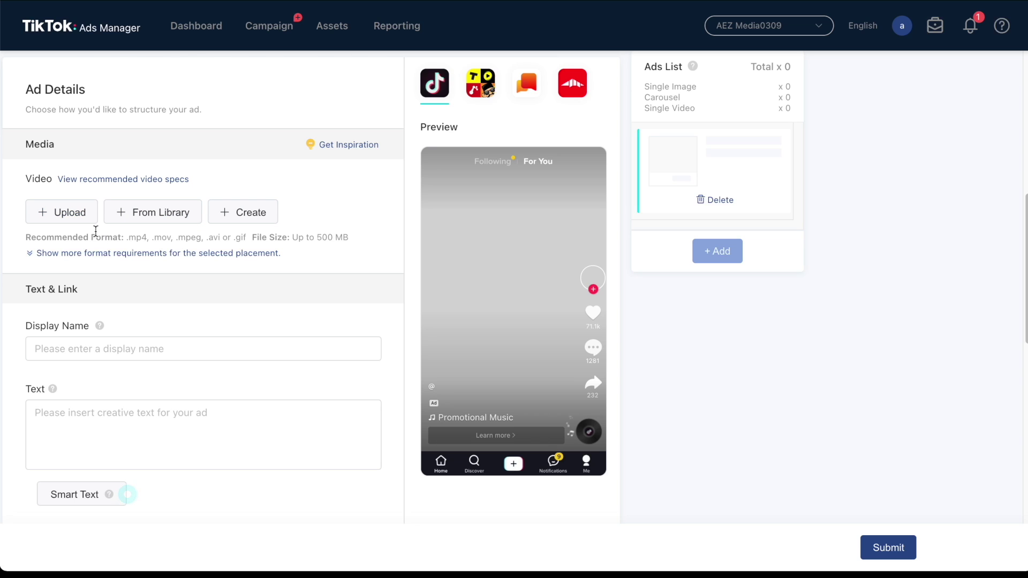
Set the ad's display name to BusinessName.
{"action": "scroll", "coordinate": [96, 241], "scroll_direction": "down", "scroll_amount": 3}
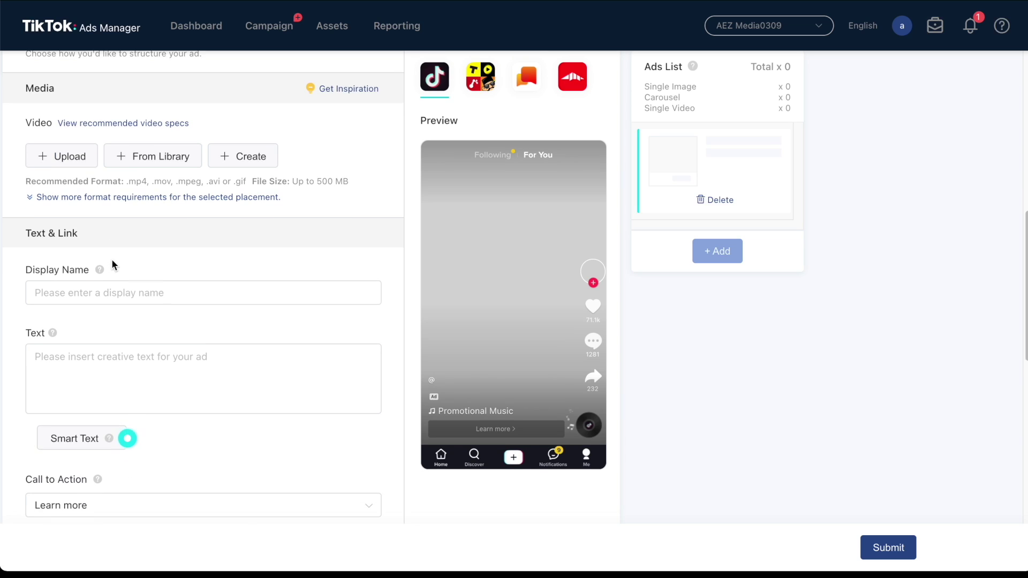
{"action": "left_click", "coordinate": [119, 262]}
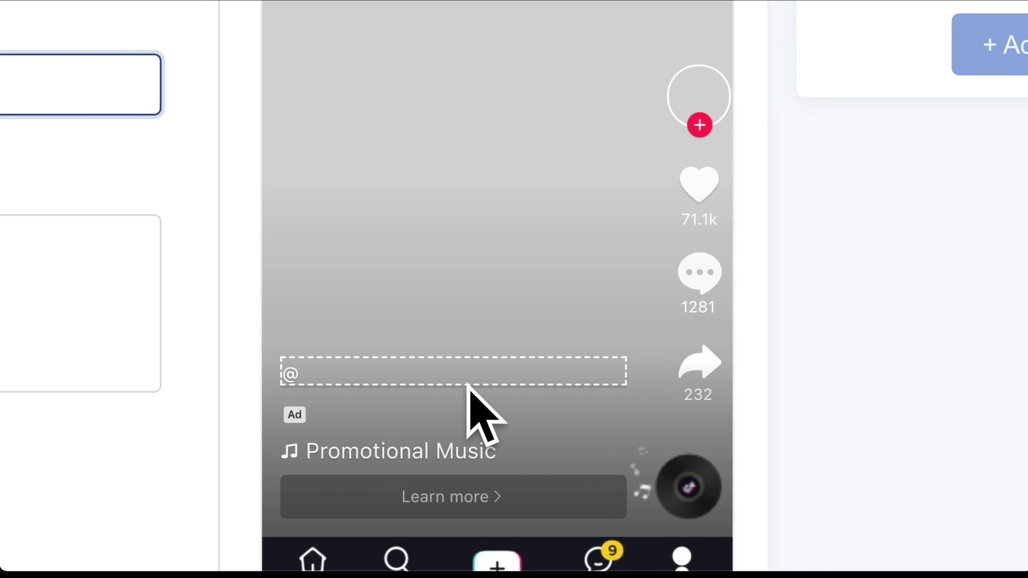
{"action": "scroll", "coordinate": [332, 329], "scroll_direction": "up", "scroll_amount": 3}
{"action": "scroll", "coordinate": [320, 311], "scroll_direction": "down", "scroll_amount": 1}
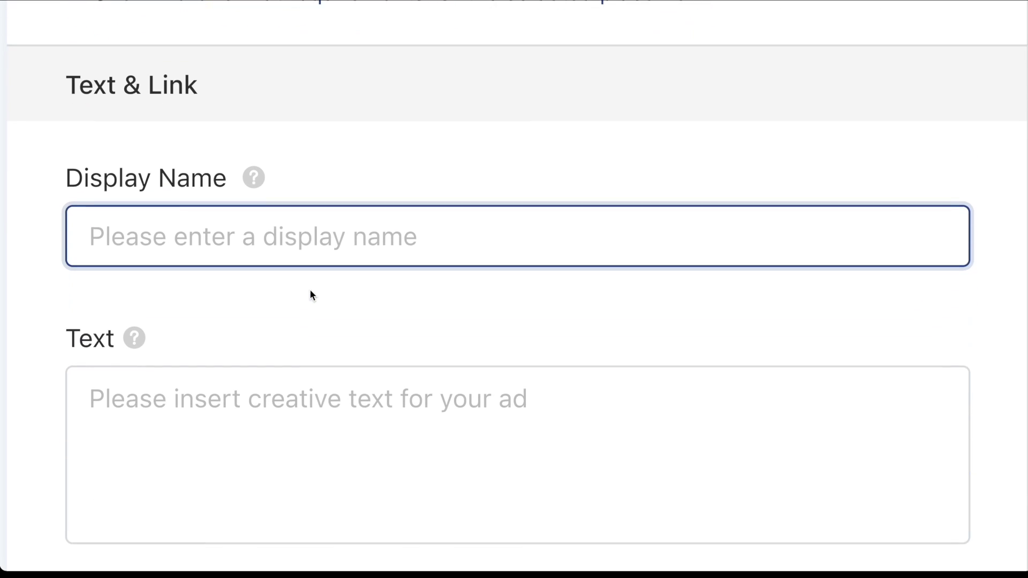
{"action": "scroll", "coordinate": [310, 290], "scroll_direction": "up", "scroll_amount": 1}
{"action": "type", "text": "Business"}
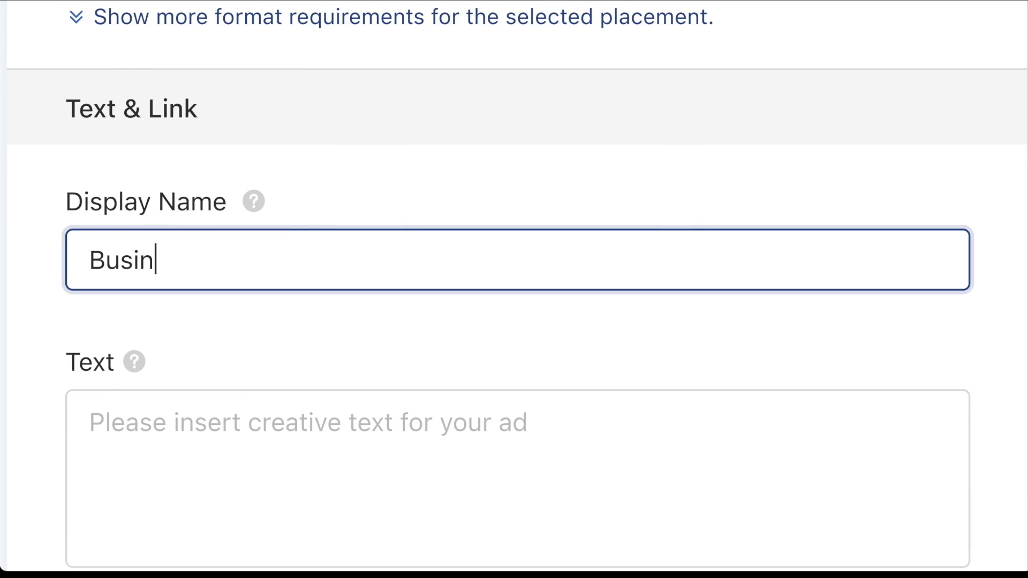
{"action": "type", "text": "Name"}
{"action": "scroll", "coordinate": [329, 301], "scroll_direction": "down", "scroll_amount": 3}
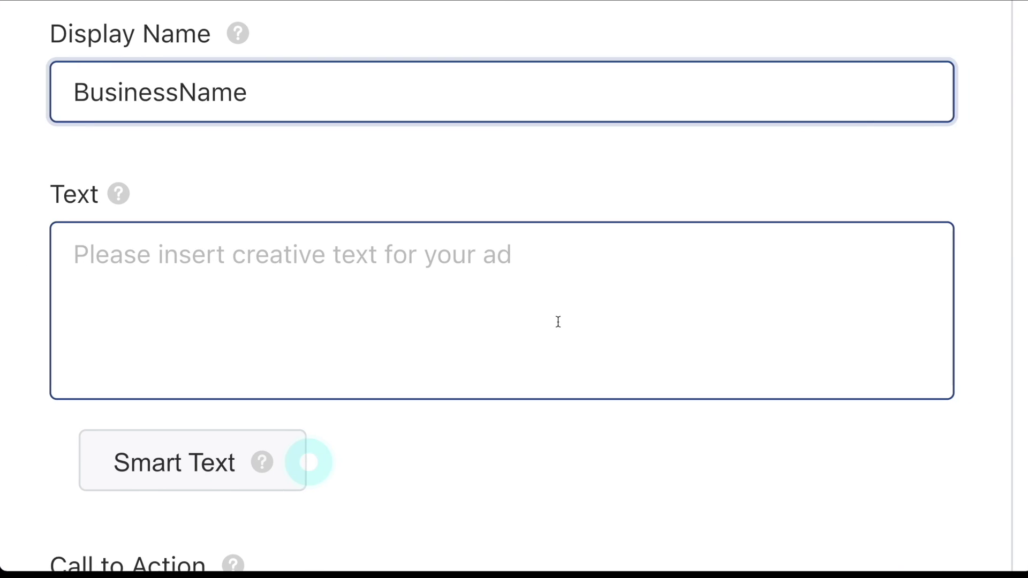
Enter the ad text as EXAMPLE HOOK, a blank line, and TEXT AD COPY.
{"action": "left_click", "coordinate": [558, 321]}
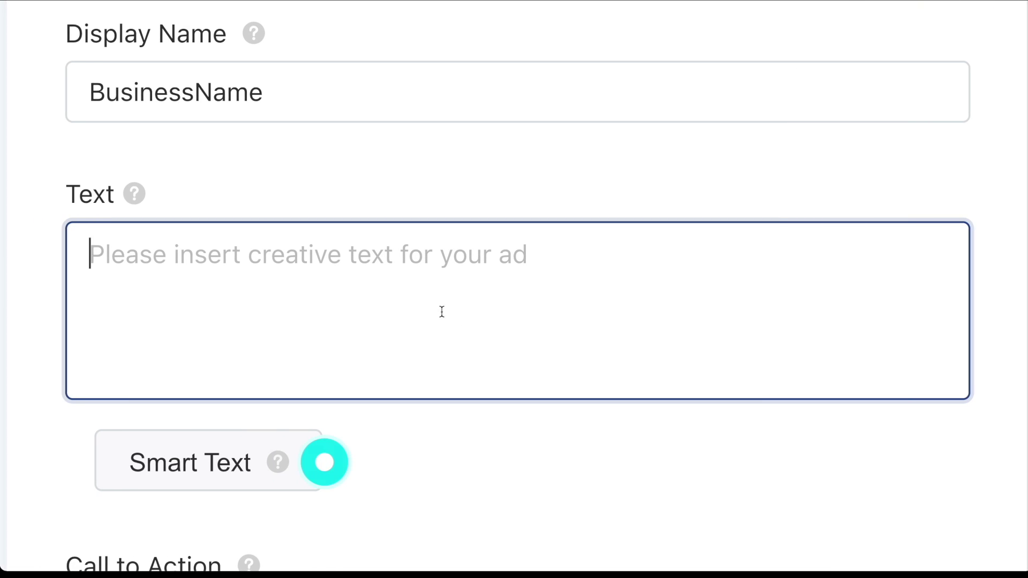
{"action": "type", "text": "EXAMPLE HOOK"}
{"action": "key", "text": "Return"}
{"action": "key", "text": "Return"}
{"action": "type", "text": "TEXT AD "}
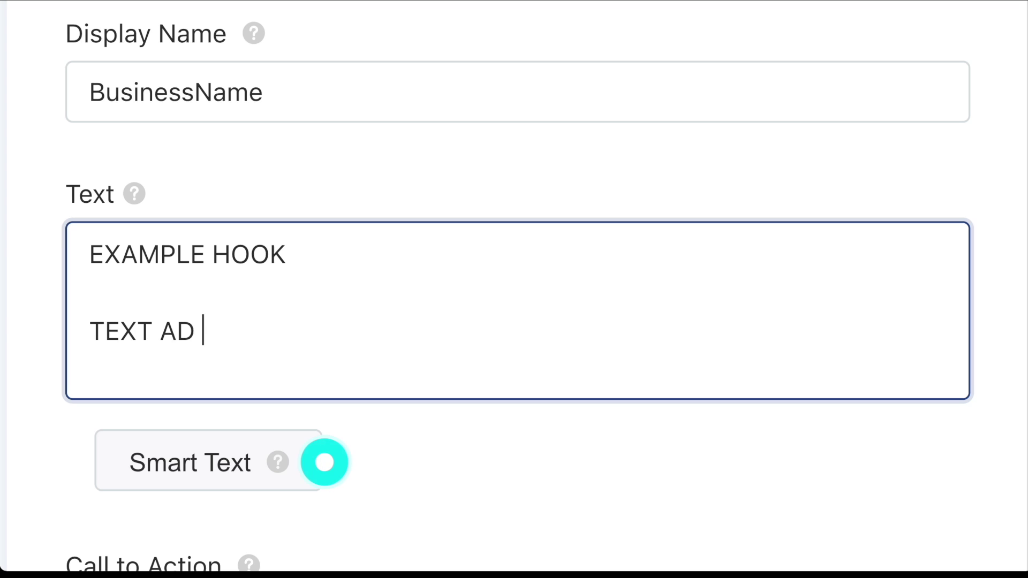
{"action": "type", "text": "COPY"}
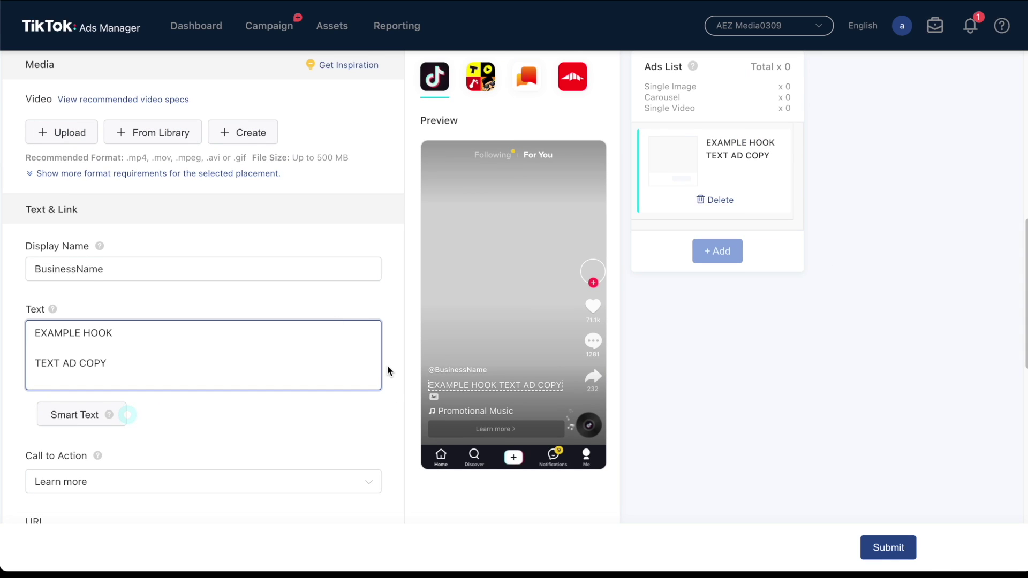
{"action": "scroll", "coordinate": [110, 477], "scroll_direction": "down", "scroll_amount": 1}
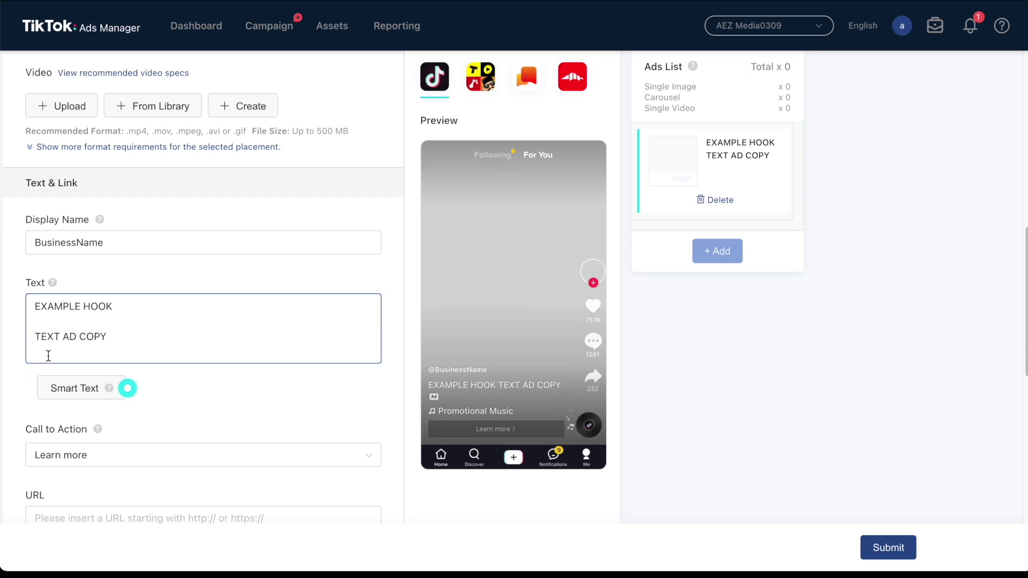
{"action": "left_click", "coordinate": [12, 351]}
Set the ad's call to action to Shop now.
{"action": "scroll", "coordinate": [12, 351], "scroll_direction": "down", "scroll_amount": 2}
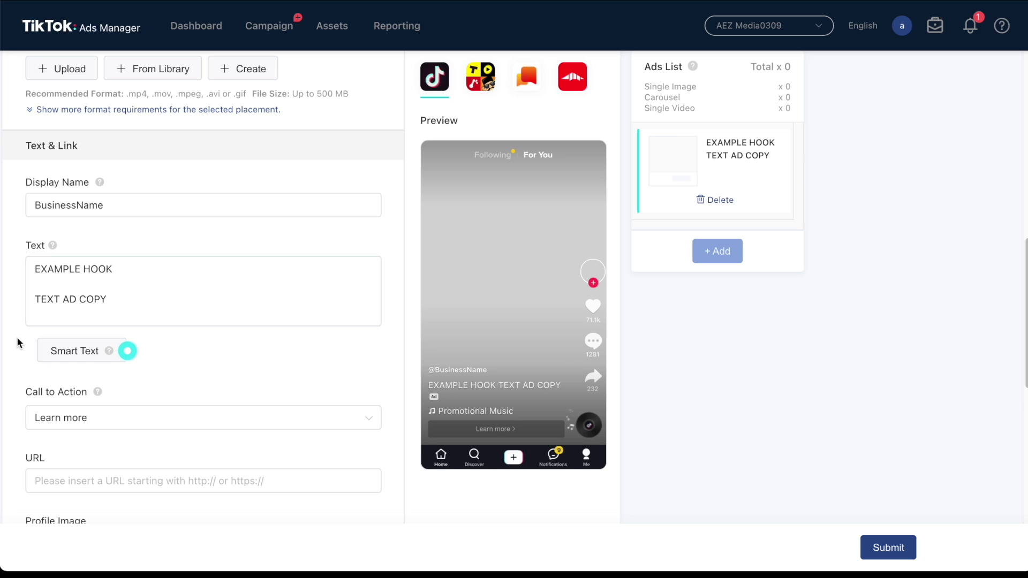
{"action": "scroll", "coordinate": [17, 343], "scroll_direction": "down", "scroll_amount": 1}
{"action": "scroll", "coordinate": [20, 322], "scroll_direction": "down", "scroll_amount": 1}
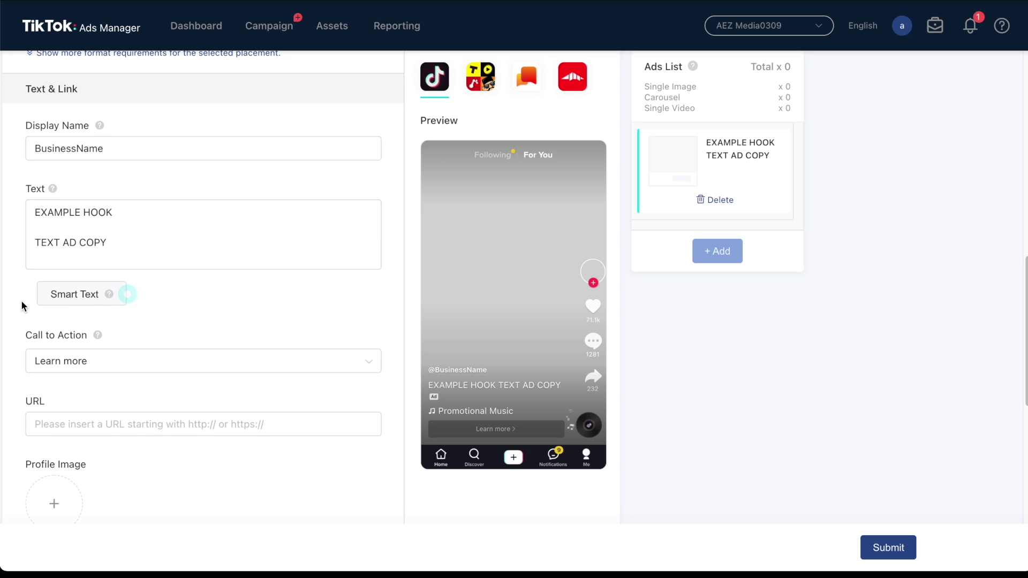
{"action": "scroll", "coordinate": [22, 306], "scroll_direction": "down", "scroll_amount": 1}
{"action": "scroll", "coordinate": [22, 306], "scroll_direction": "down", "scroll_amount": 2}
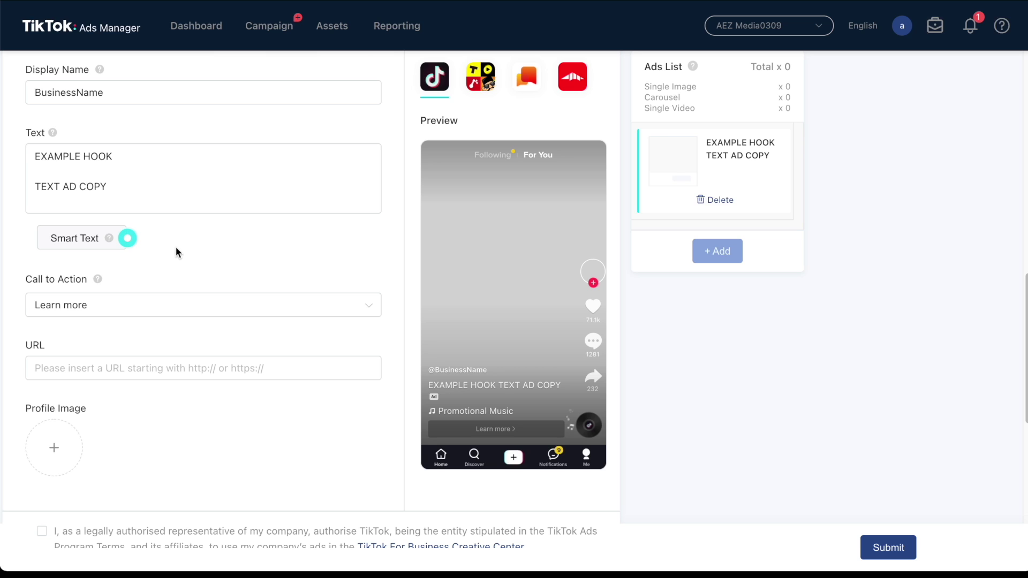
{"action": "scroll", "coordinate": [159, 268], "scroll_direction": "down", "scroll_amount": 1}
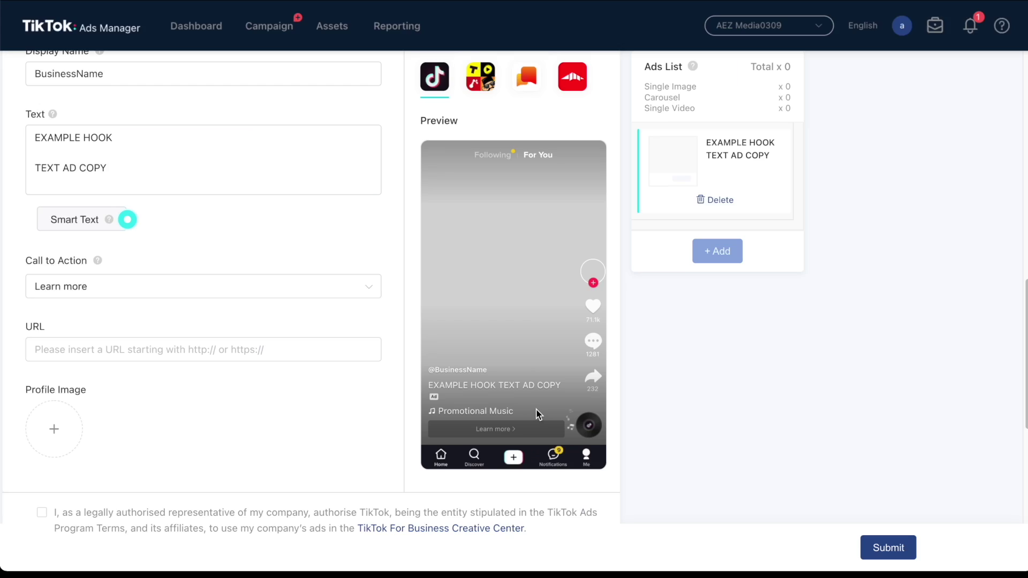
{"action": "left_click", "coordinate": [214, 296]}
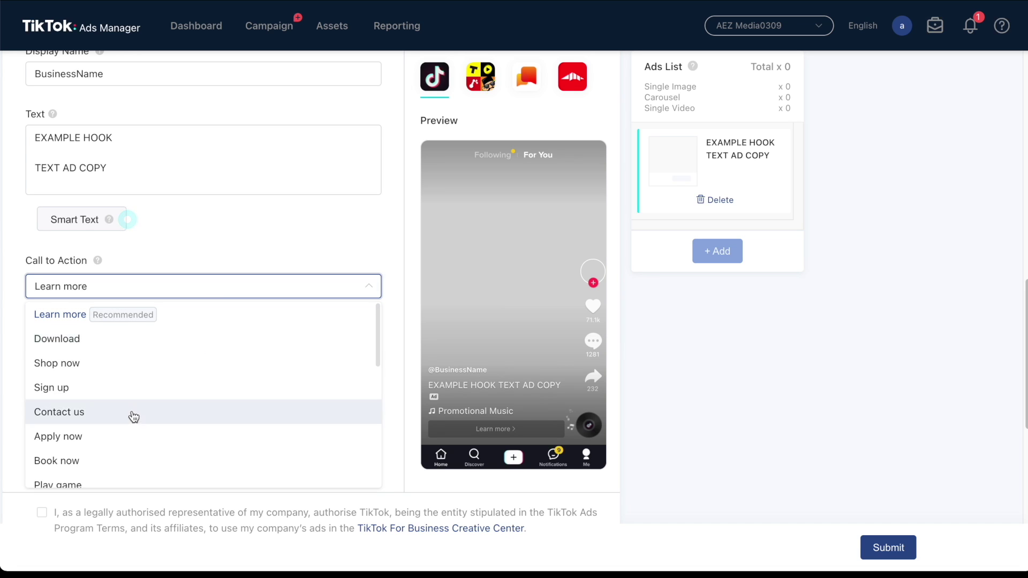
{"action": "left_click", "coordinate": [86, 374]}
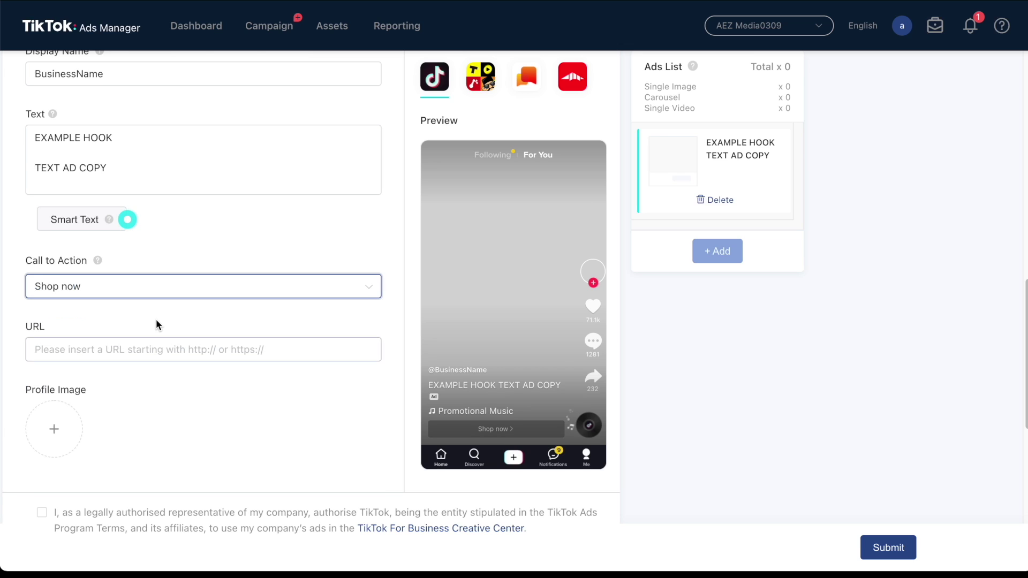
Check the URL and profile image fields, leaving them empty, and authorise TikTok to use the company's ads in the Creative Center.
{"action": "left_click", "coordinate": [119, 346]}
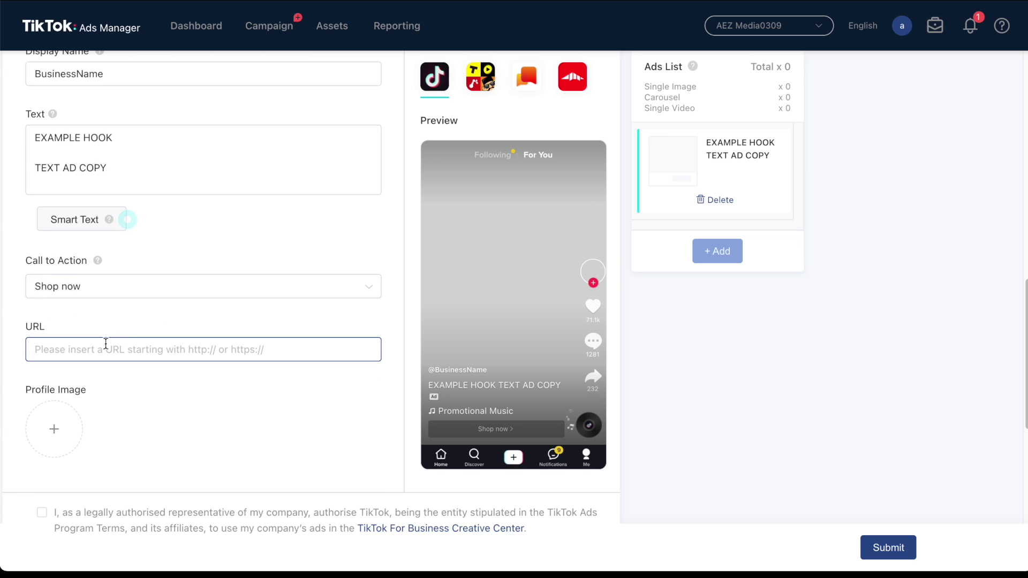
{"action": "left_click", "coordinate": [262, 332]}
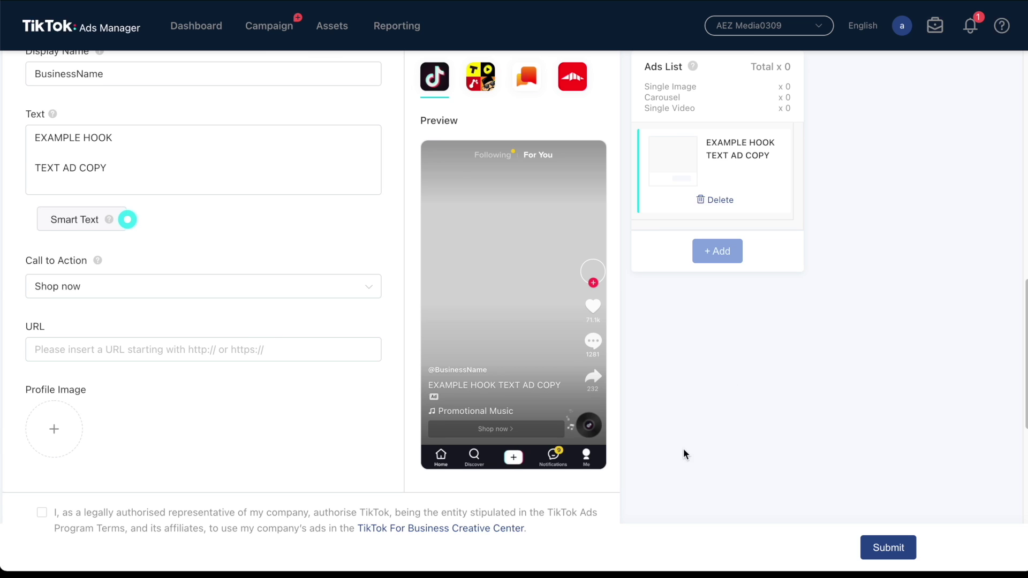
{"action": "scroll", "coordinate": [177, 365], "scroll_direction": "down", "scroll_amount": 3}
{"action": "scroll", "coordinate": [161, 370], "scroll_direction": "up", "scroll_amount": 3}
{"action": "scroll", "coordinate": [133, 371], "scroll_direction": "down", "scroll_amount": 1}
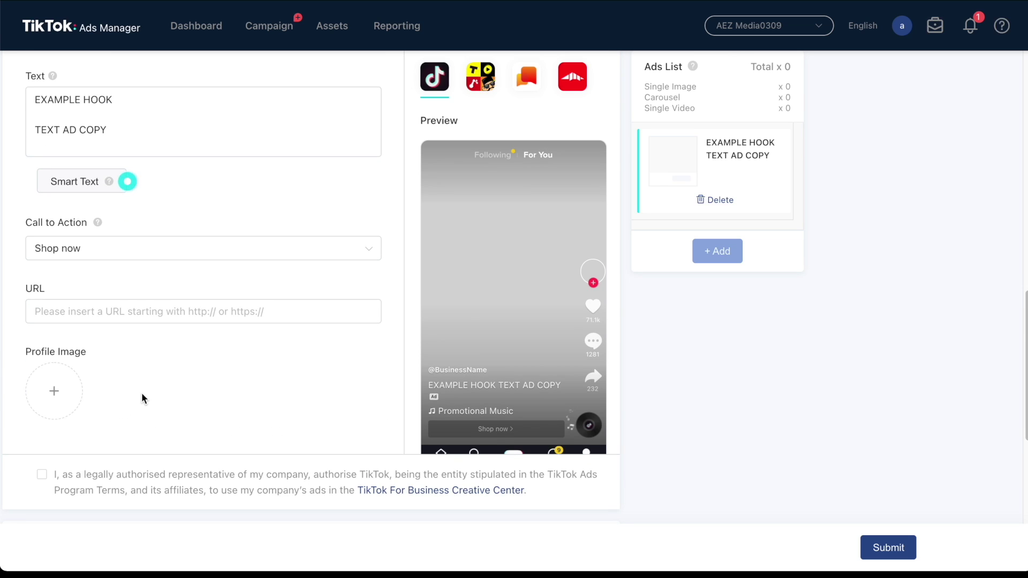
{"action": "scroll", "coordinate": [118, 380], "scroll_direction": "down", "scroll_amount": 1}
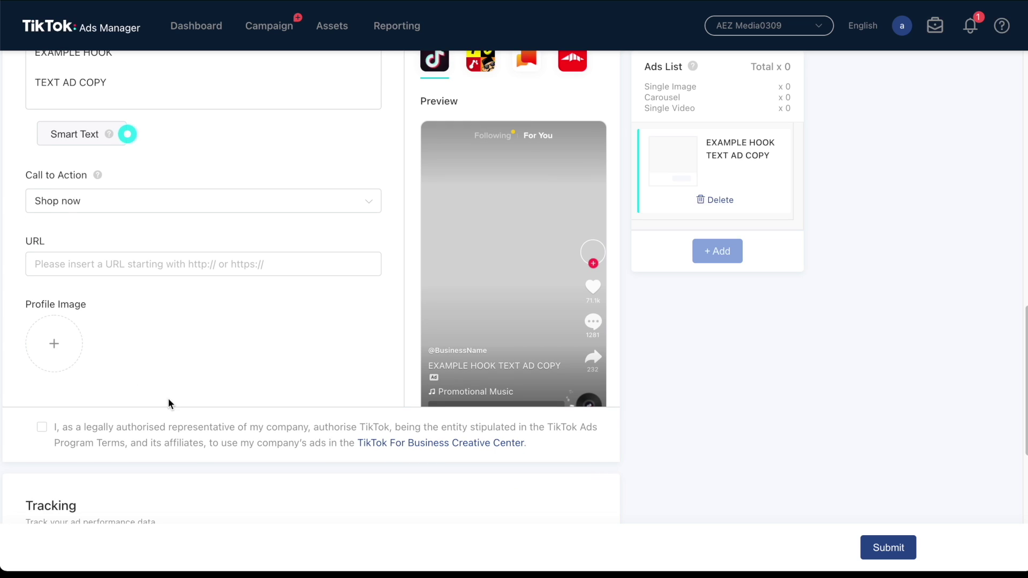
{"action": "scroll", "coordinate": [167, 402], "scroll_direction": "down", "scroll_amount": 1}
{"action": "left_click", "coordinate": [40, 394]}
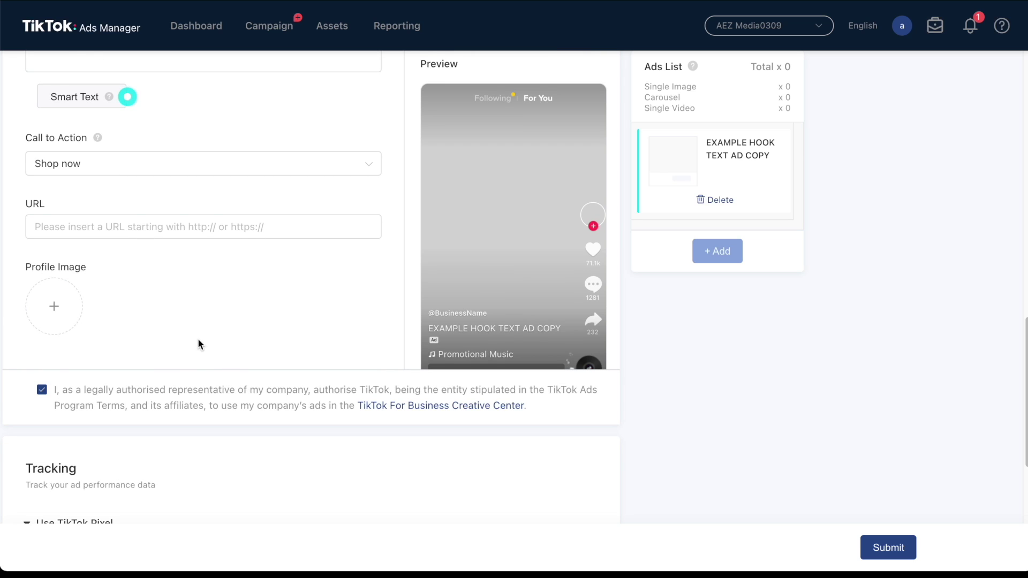
Check the pixel tracking settings, collapse the third-party tracking settings, and submit the ad.
{"action": "scroll", "coordinate": [200, 344], "scroll_direction": "down", "scroll_amount": 5}
{"action": "scroll", "coordinate": [142, 295], "scroll_direction": "down", "scroll_amount": 1}
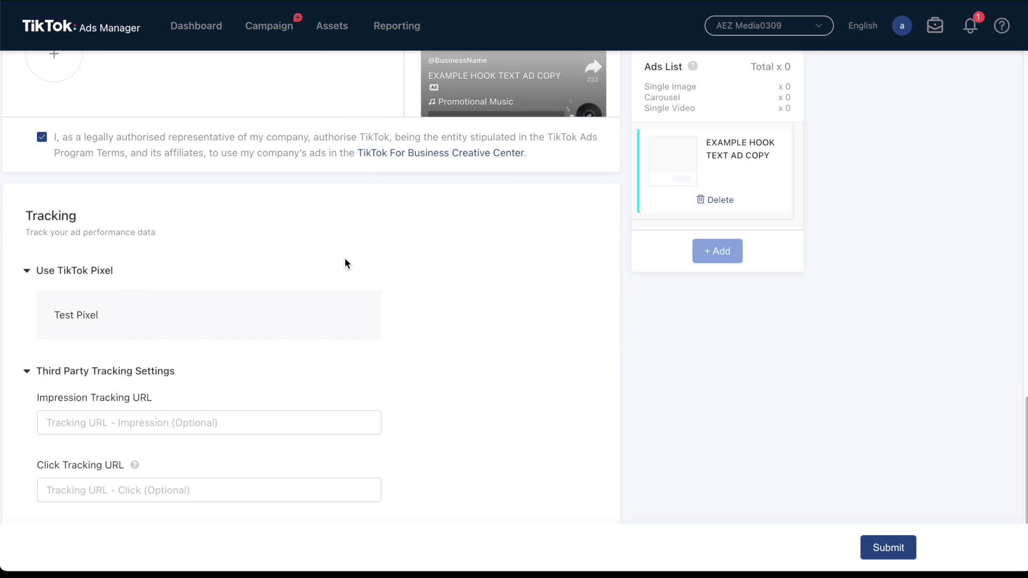
{"action": "left_click", "coordinate": [220, 377]}
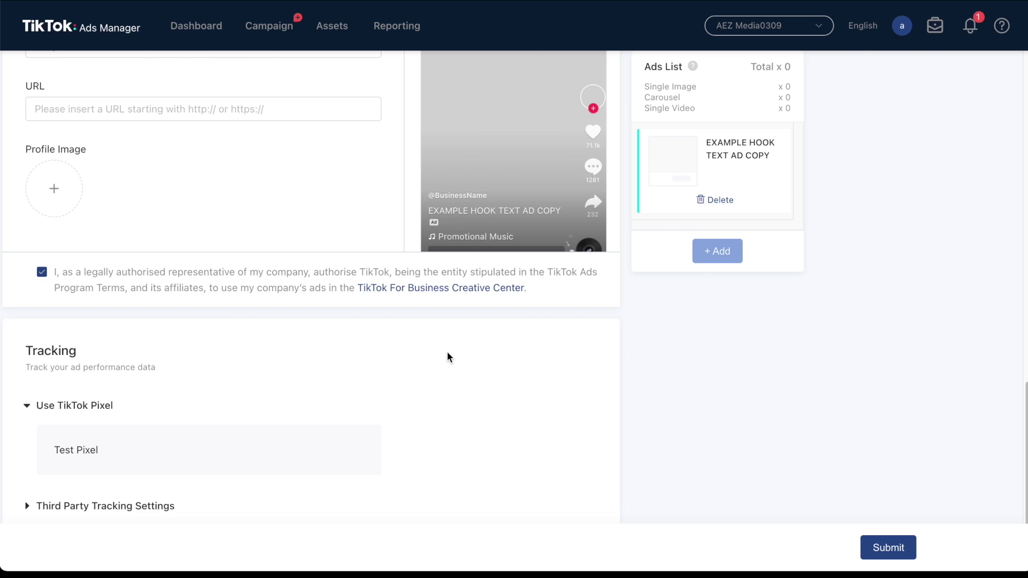
{"action": "left_click", "coordinate": [889, 548]}
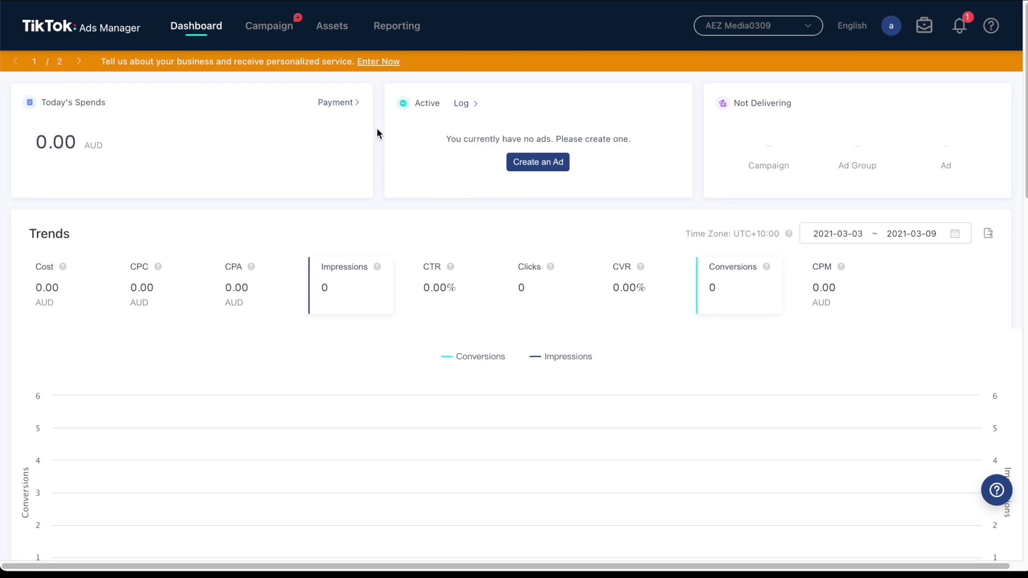
Review the dashboard's spend, ad status and performance trends.
{"action": "scroll", "coordinate": [321, 142], "scroll_direction": "down", "scroll_amount": 1}
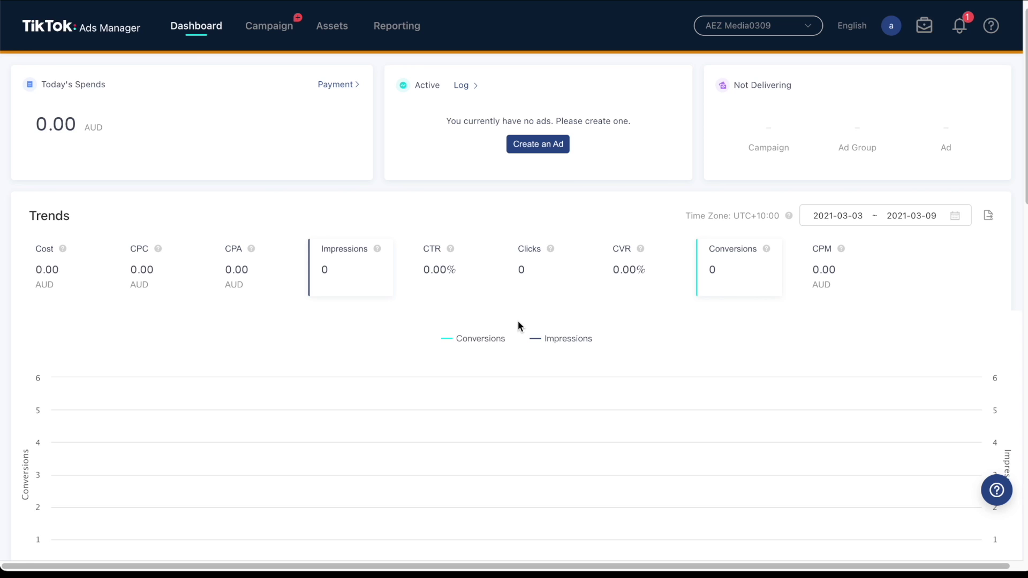
{"action": "scroll", "coordinate": [481, 301], "scroll_direction": "down", "scroll_amount": 5}
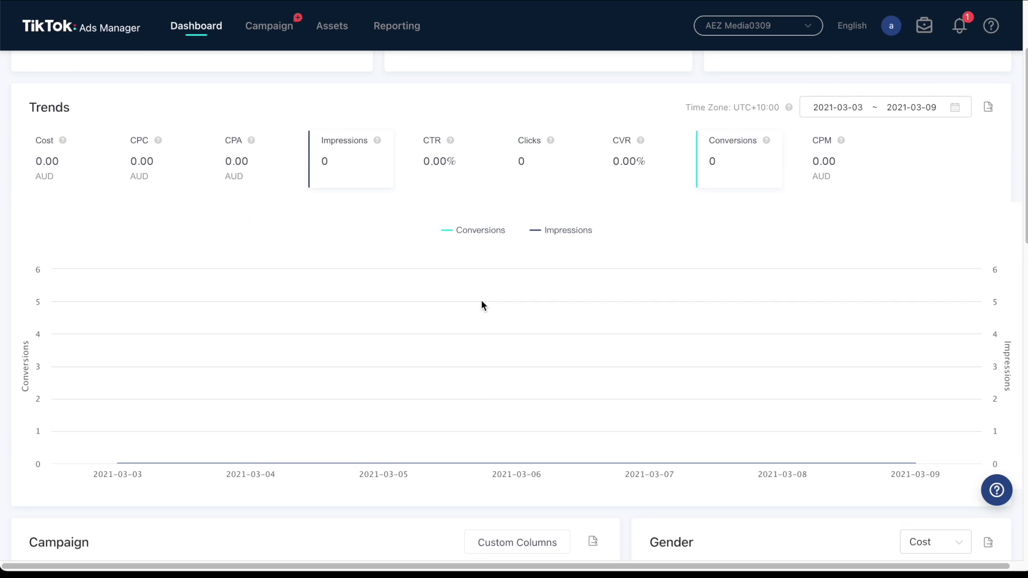
{"action": "scroll", "coordinate": [482, 301], "scroll_direction": "up", "scroll_amount": 6}
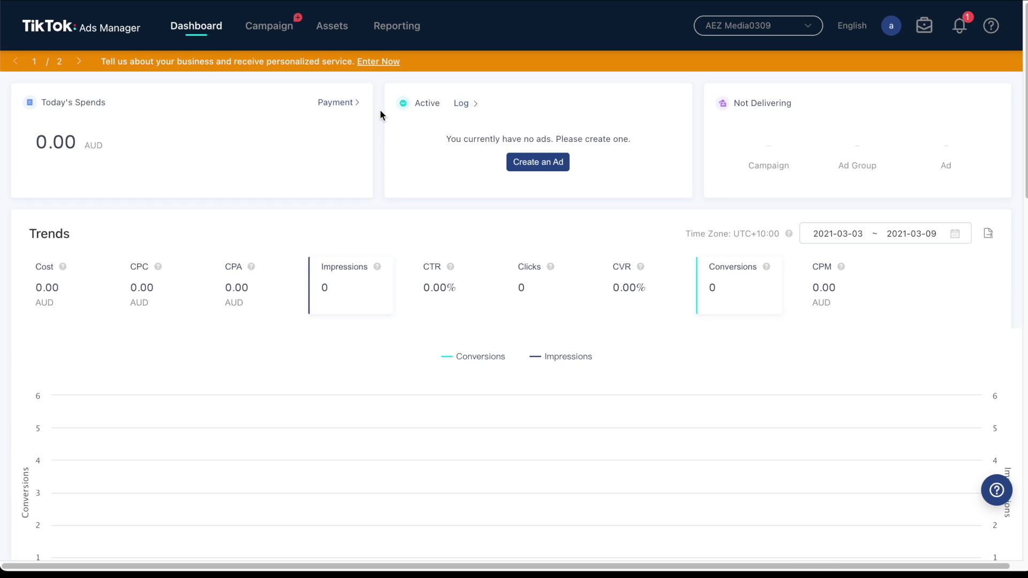
Open the custom report creation page in Reporting and look at the available Assets sections.
{"action": "left_click", "coordinate": [384, 25]}
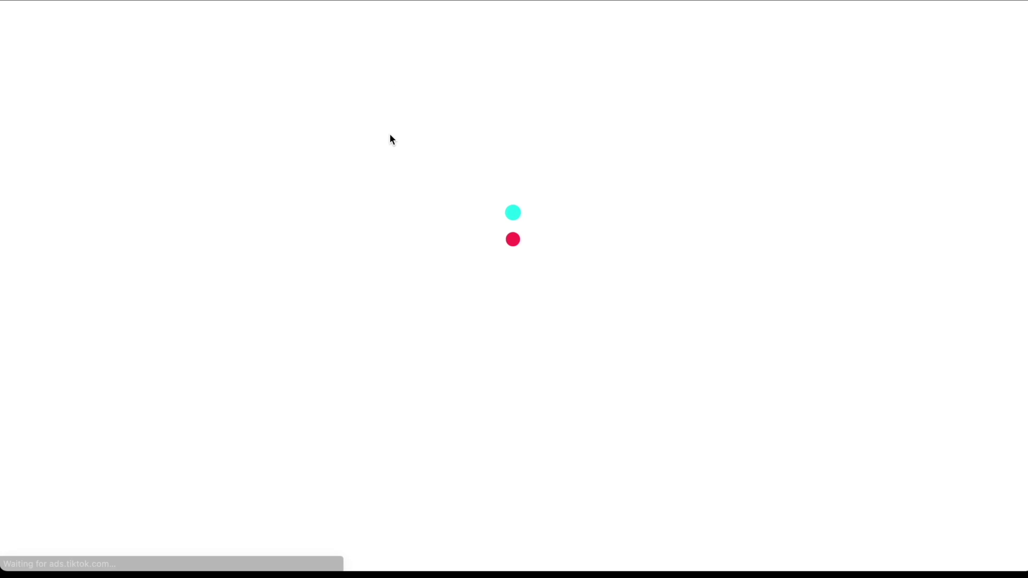
{"action": "mouse_move", "coordinate": [333, 44]}
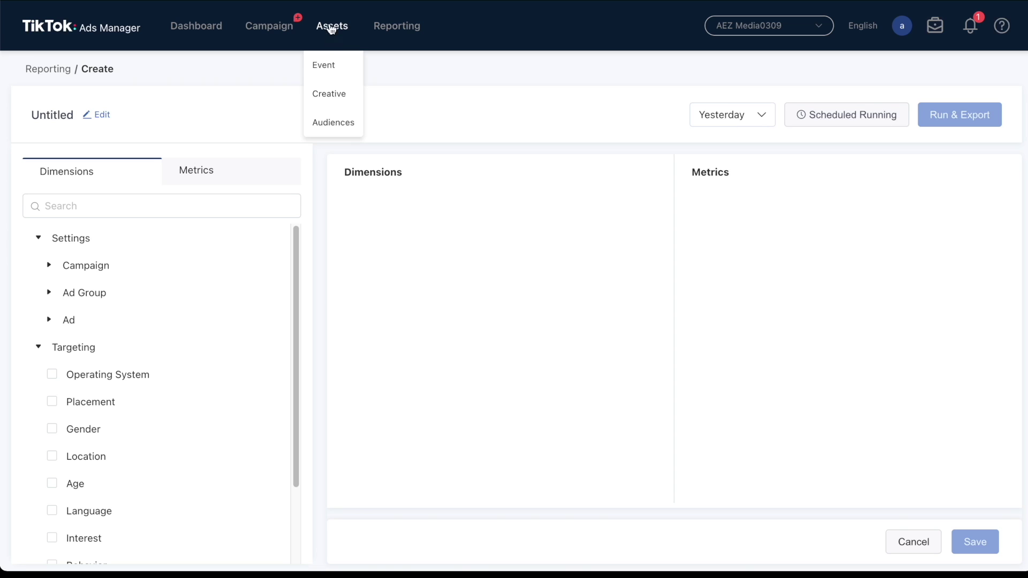
{"action": "left_click", "coordinate": [359, 127]}
{"action": "left_click", "coordinate": [526, 196]}
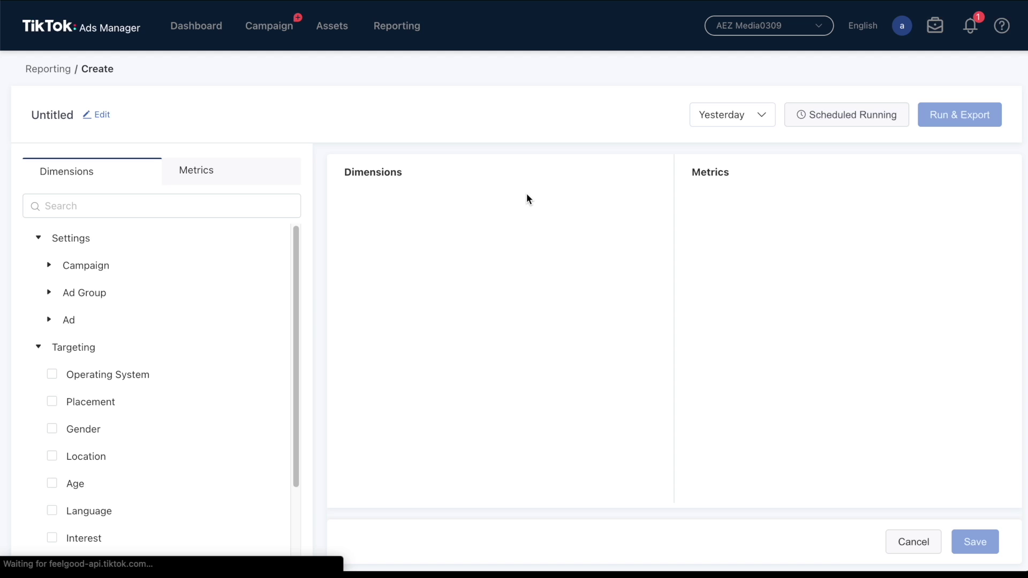